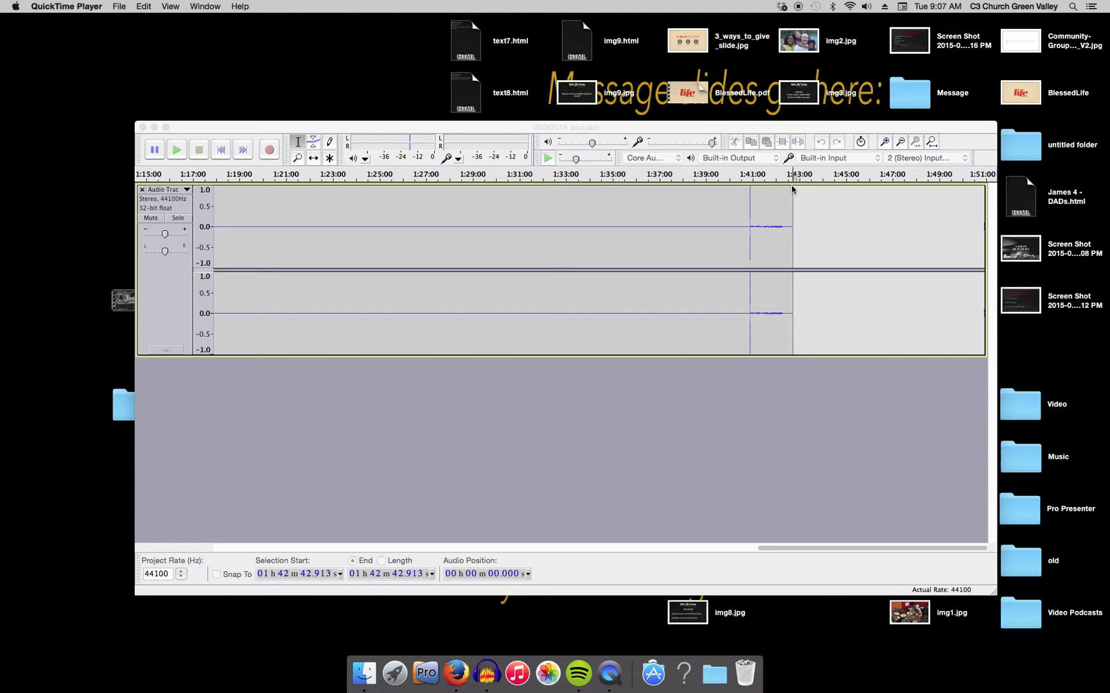
Switch to the Audacity podcast project window, move it up toward the desktop's upper-left corner and enlarge it.
{"action": "left_click", "coordinate": [559, 129]}
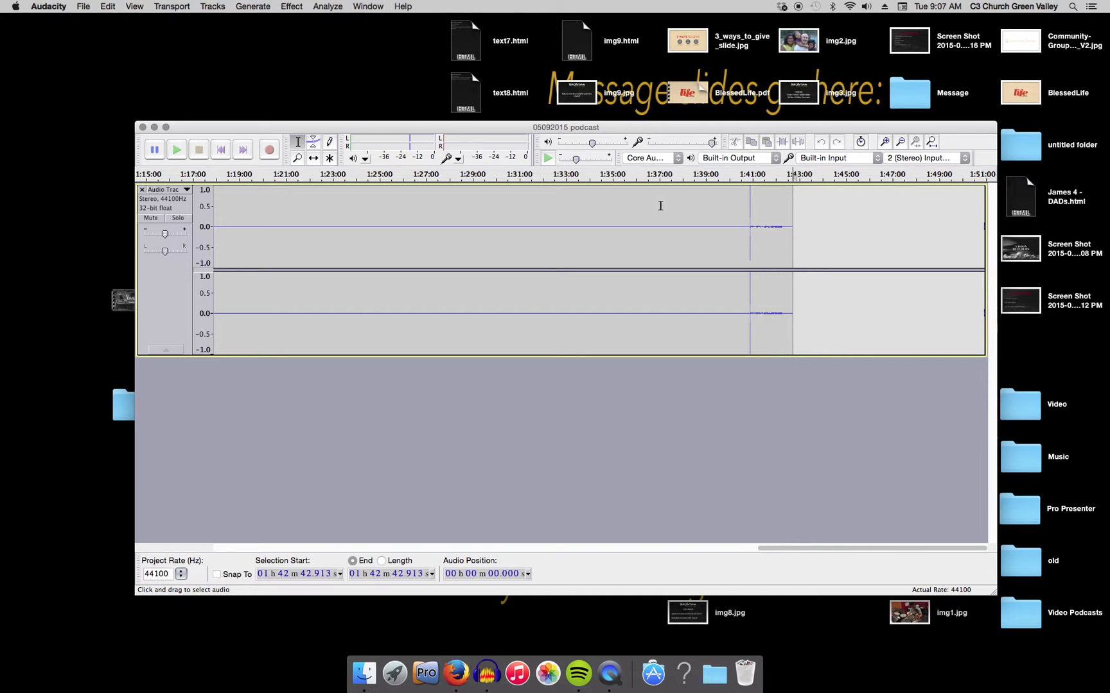
{"action": "left_click_drag", "start_coordinate": [512, 130], "coordinate": [406, 55]}
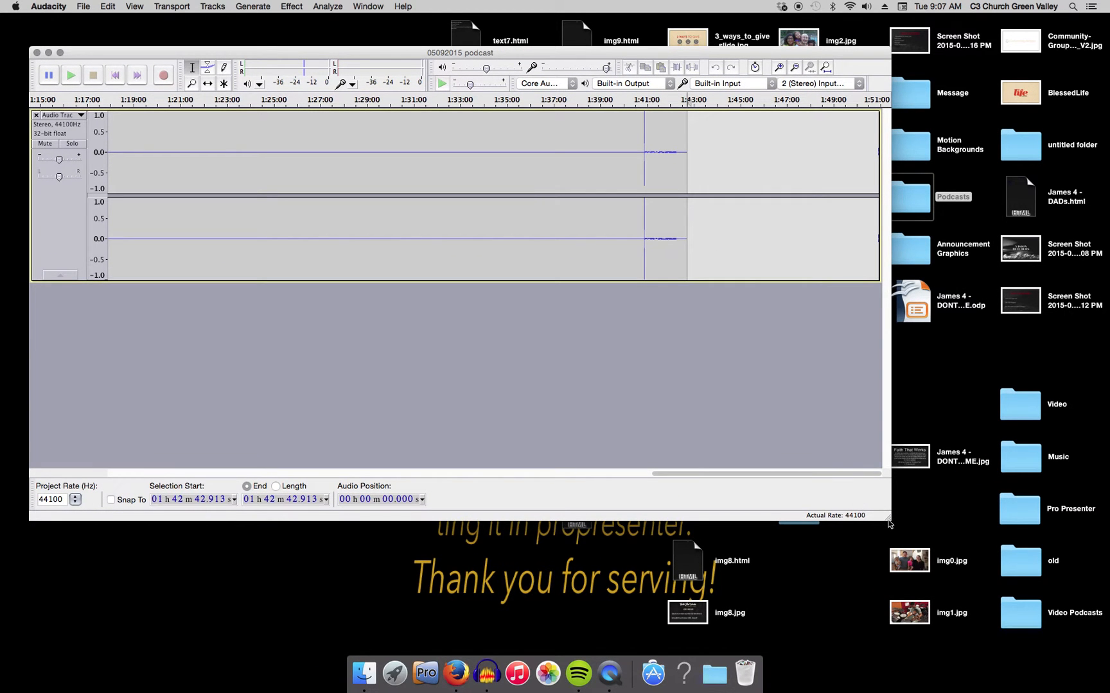
{"action": "left_click_drag", "start_coordinate": [888, 523], "coordinate": [1043, 644]}
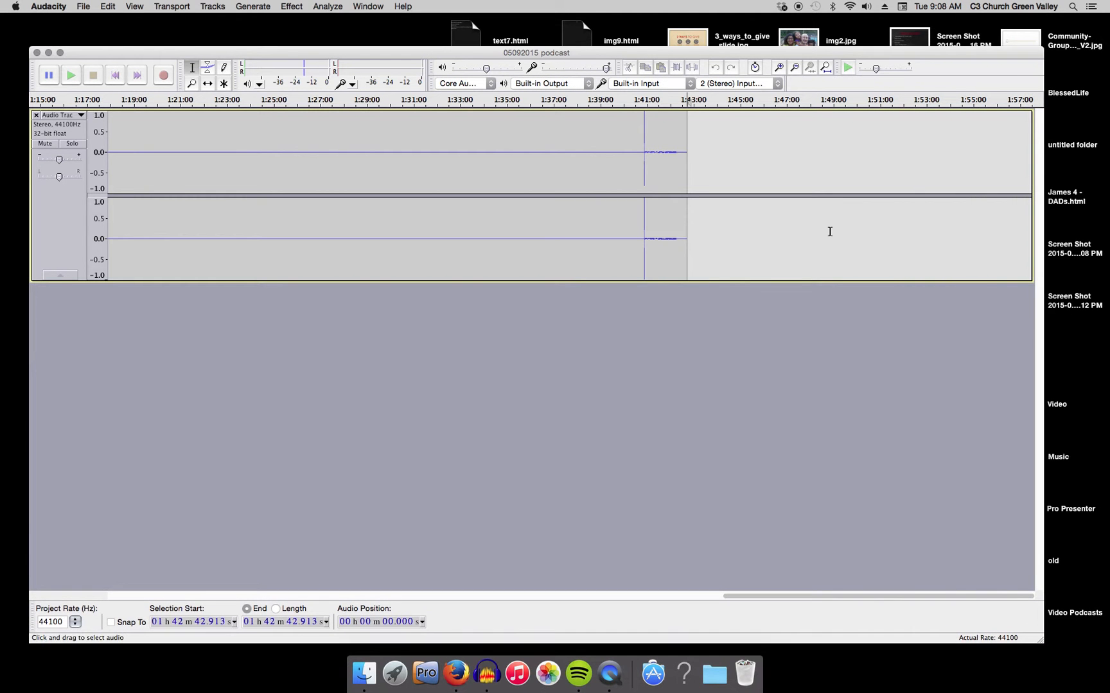
Delete the silent stretch of the track from about 47:09 through the end of the recording.
{"action": "left_click", "coordinate": [794, 68]}
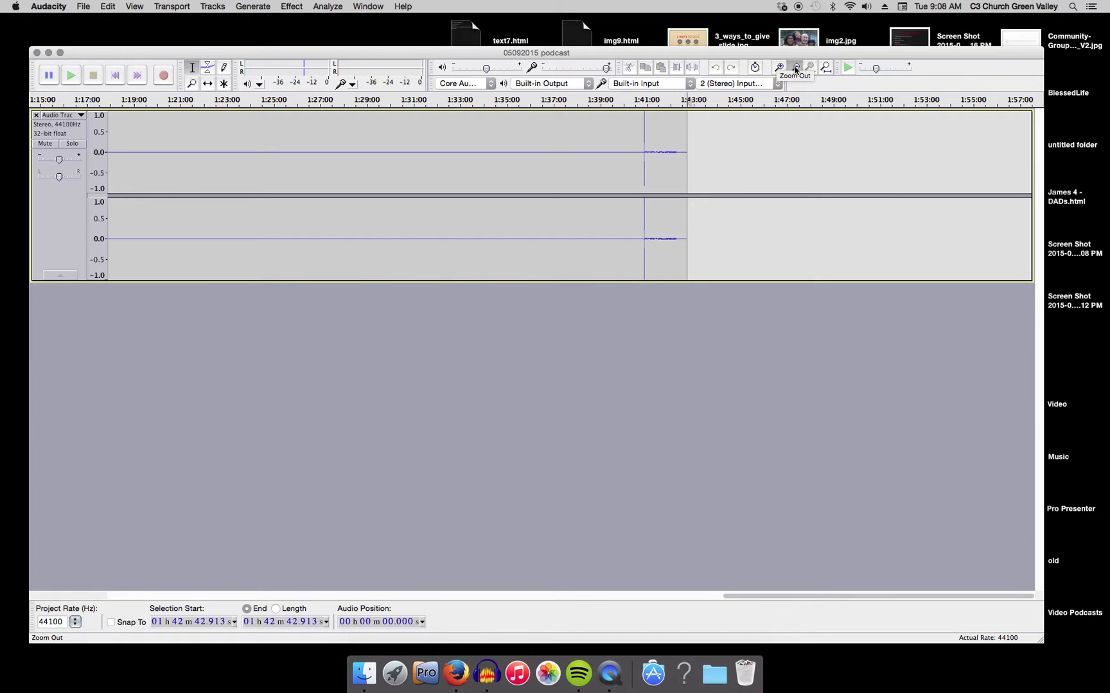
{"action": "left_click", "coordinate": [795, 68]}
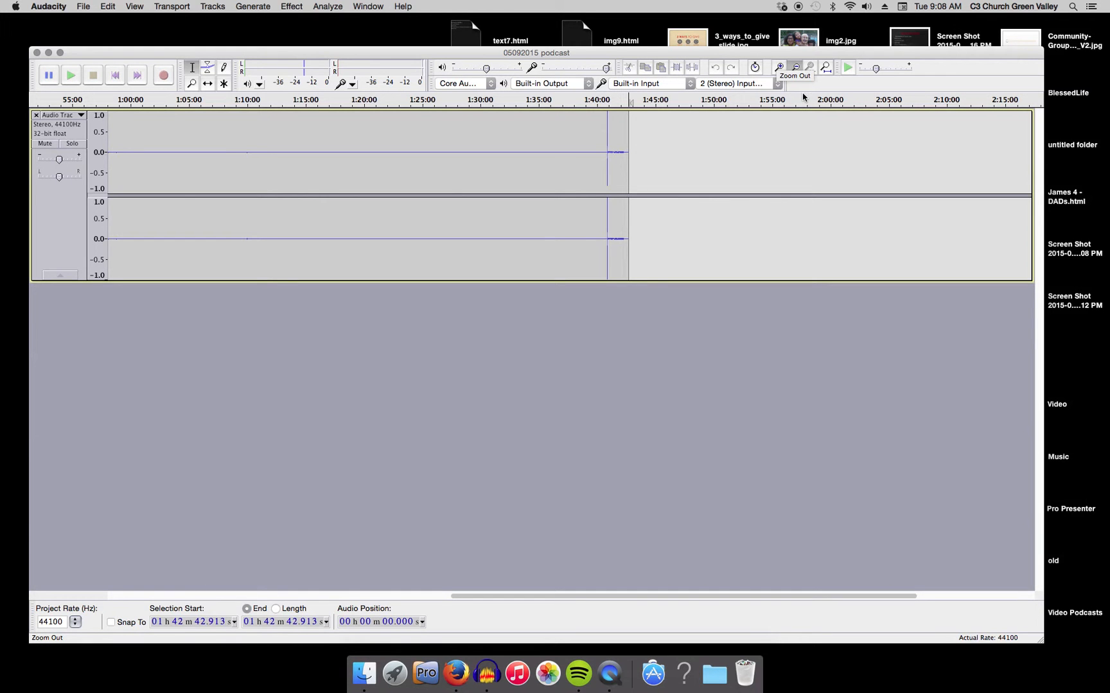
{"action": "key", "text": "super+3"}
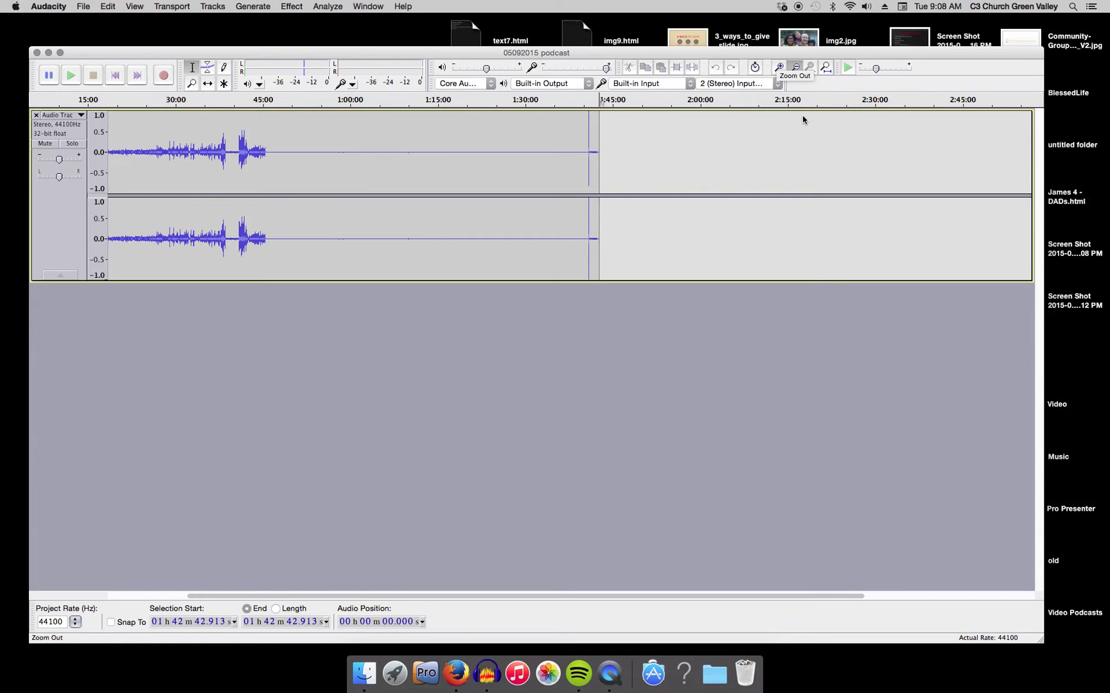
{"action": "key", "text": "super+3"}
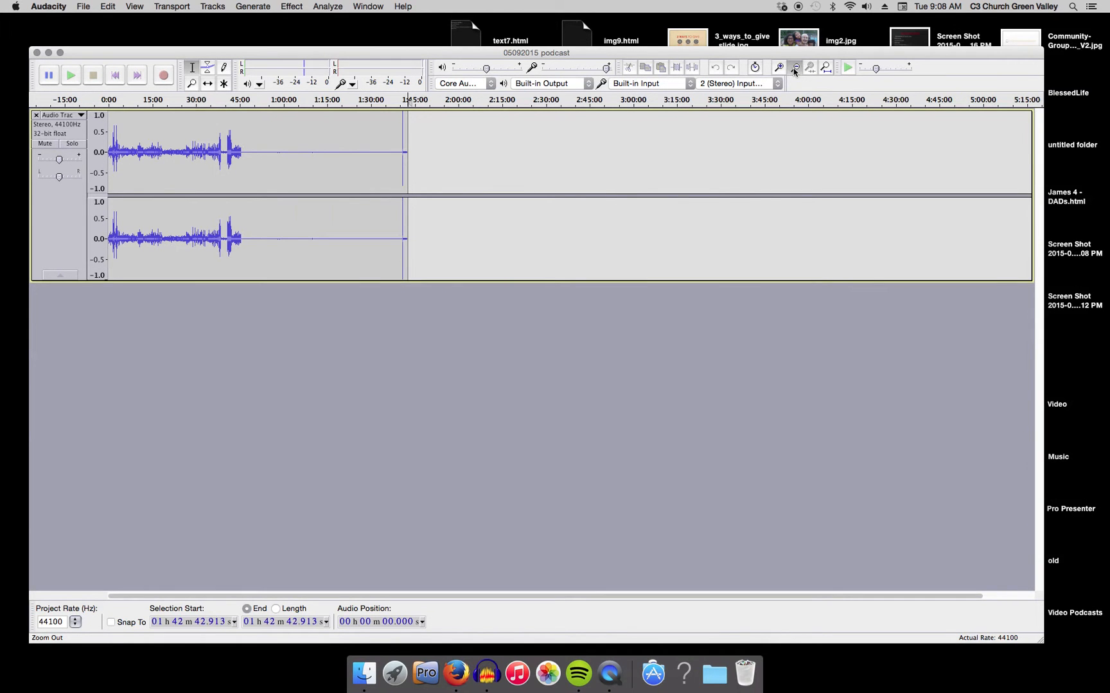
{"action": "left_click", "coordinate": [794, 69]}
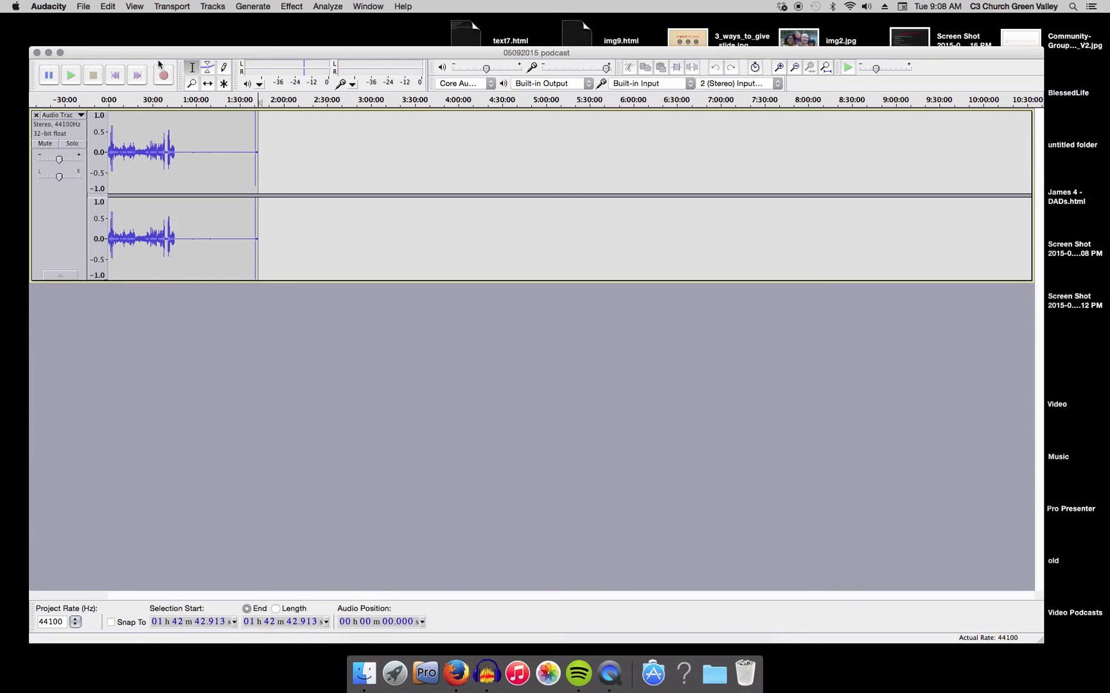
{"action": "left_click", "coordinate": [116, 76]}
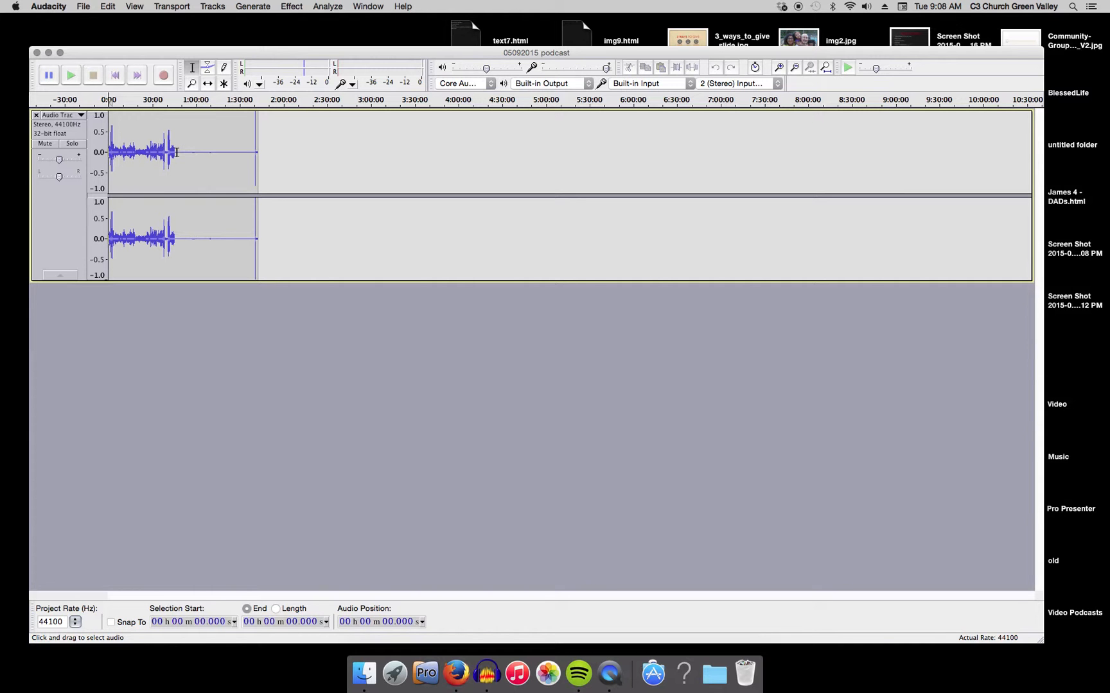
{"action": "left_click_drag", "start_coordinate": [176, 152], "coordinate": [266, 162]}
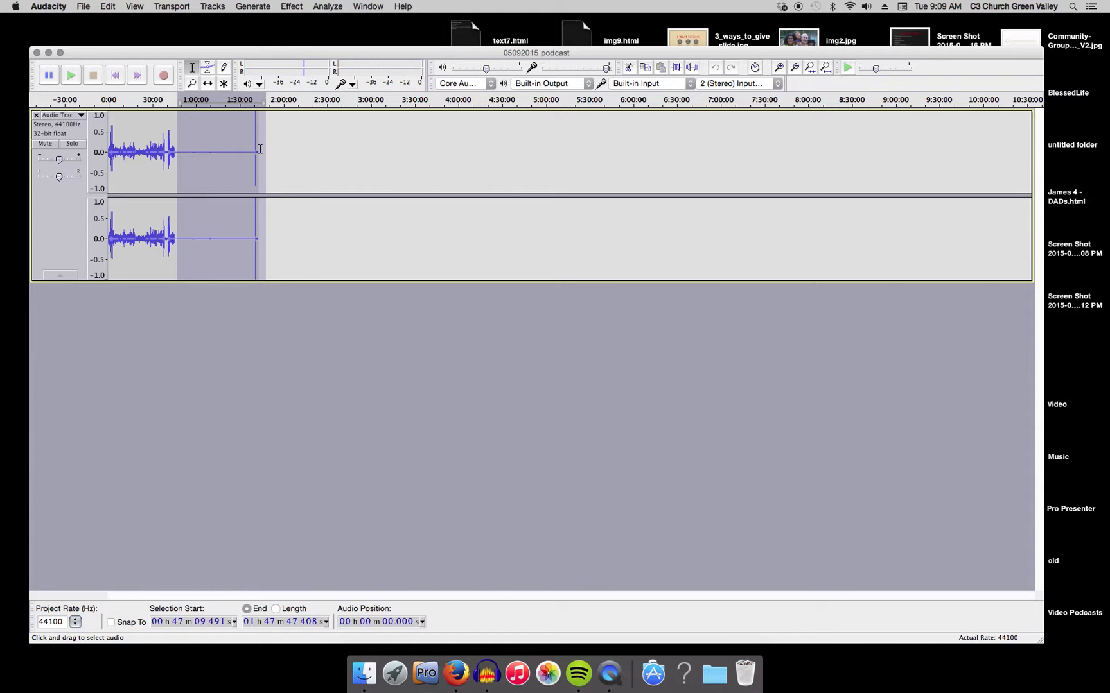
{"action": "key", "text": "Delete"}
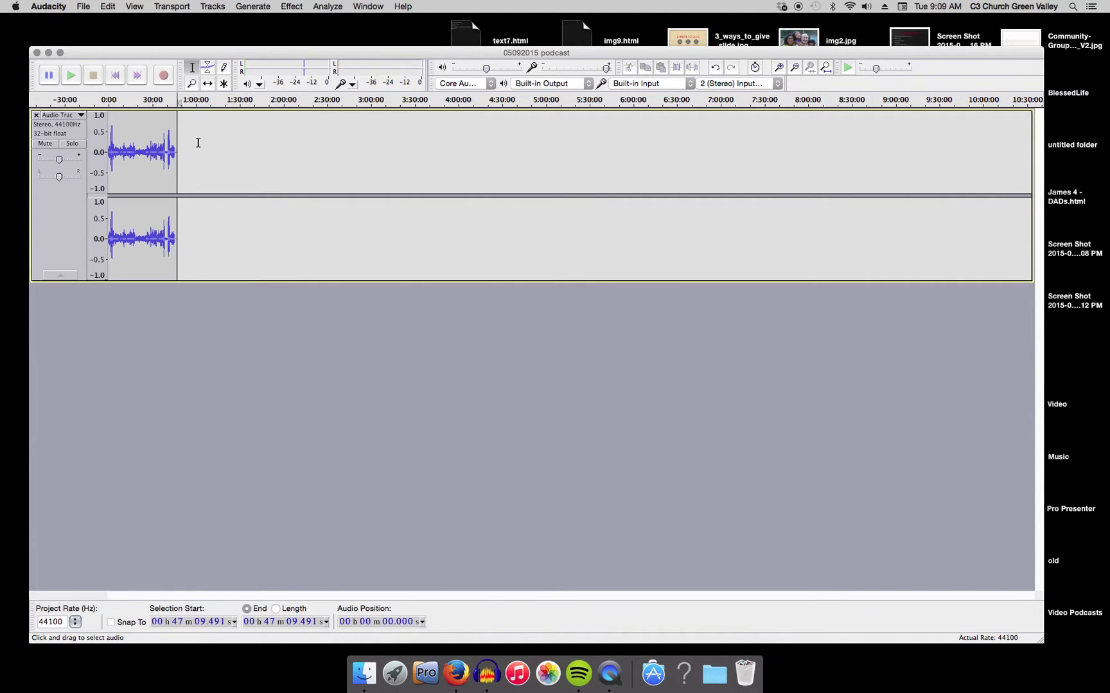
Play the loud section after the gap from about 40:52, adjusting the playback volume, to check what it contains.
{"action": "left_click", "coordinate": [779, 68]}
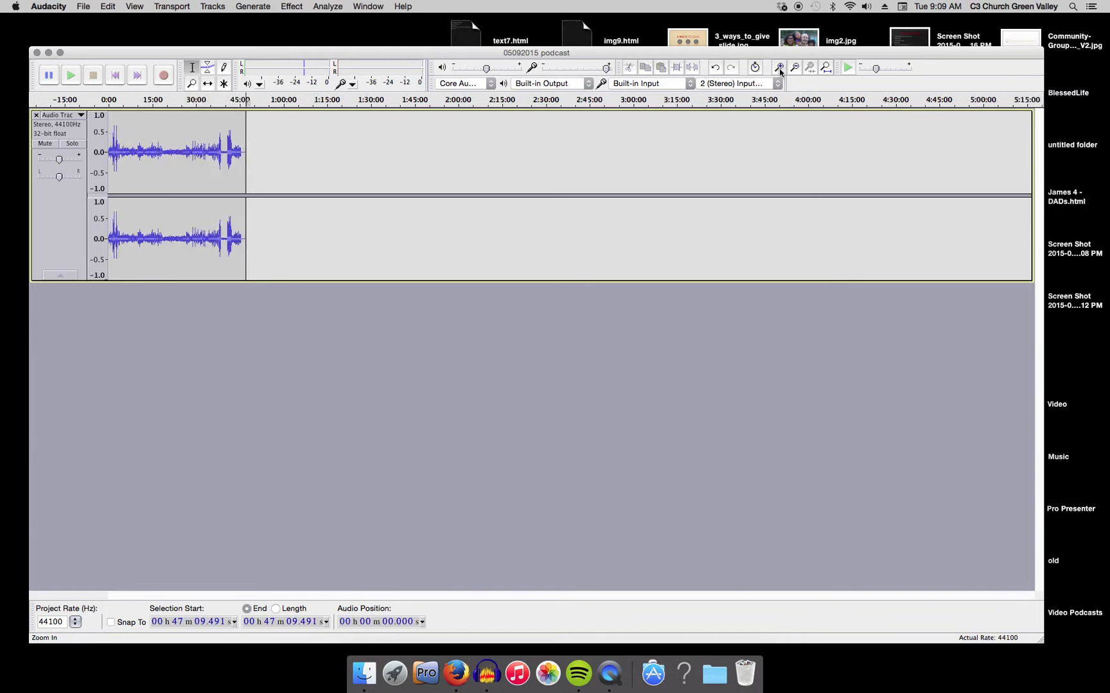
{"action": "left_click", "coordinate": [779, 69]}
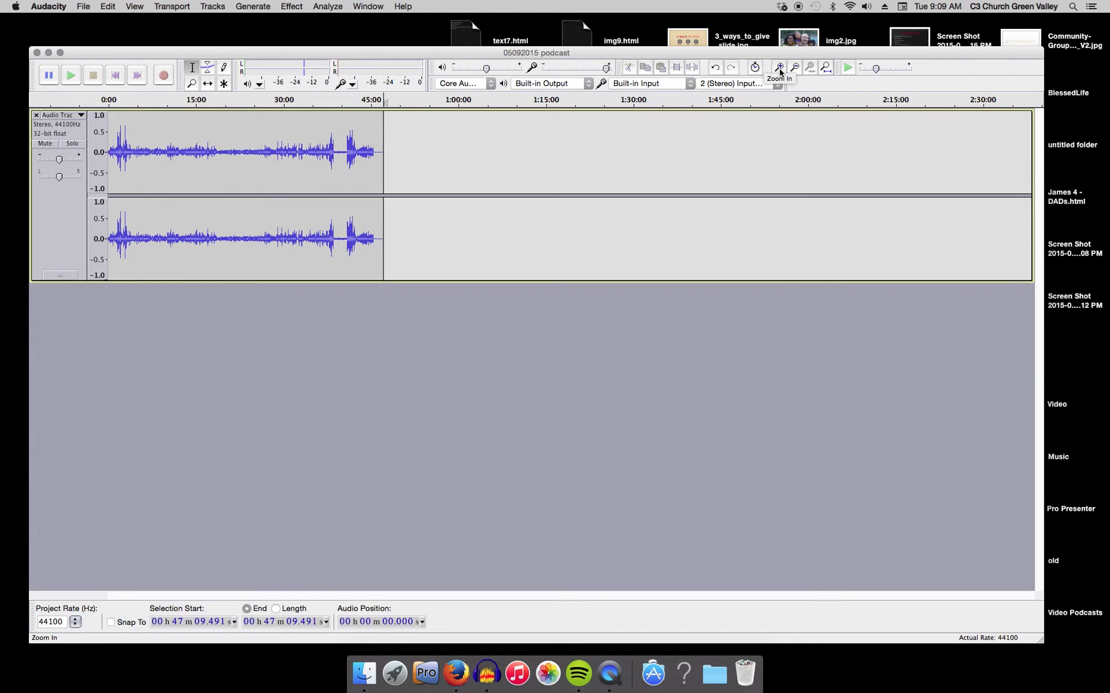
{"action": "left_click", "coordinate": [779, 68]}
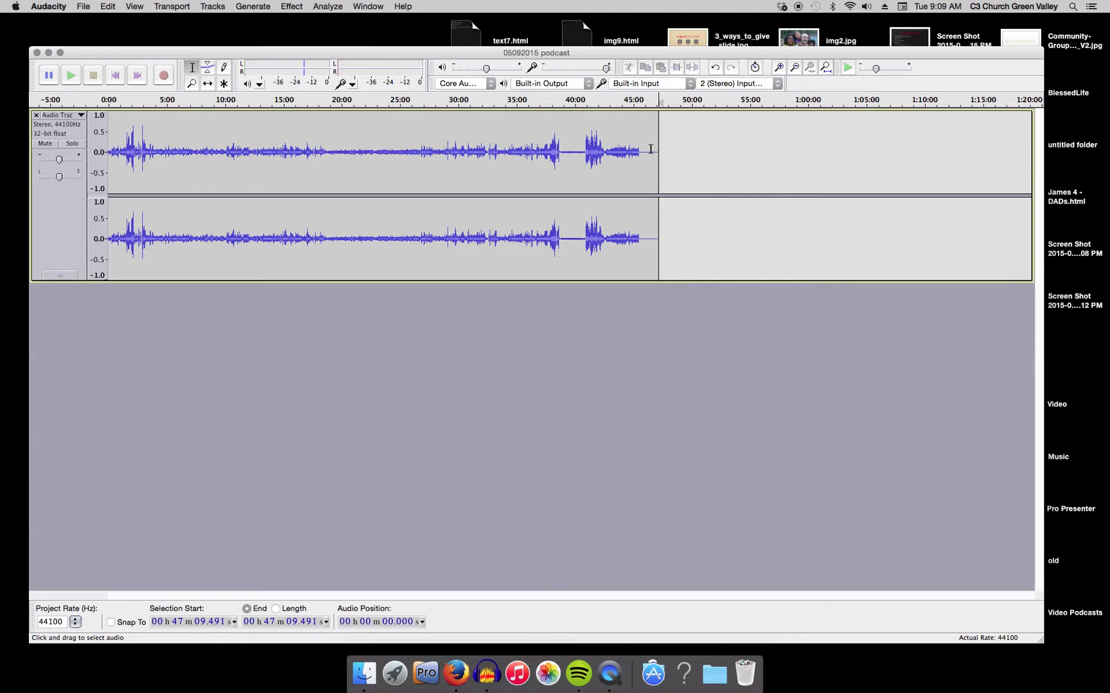
{"action": "left_click", "coordinate": [584, 150]}
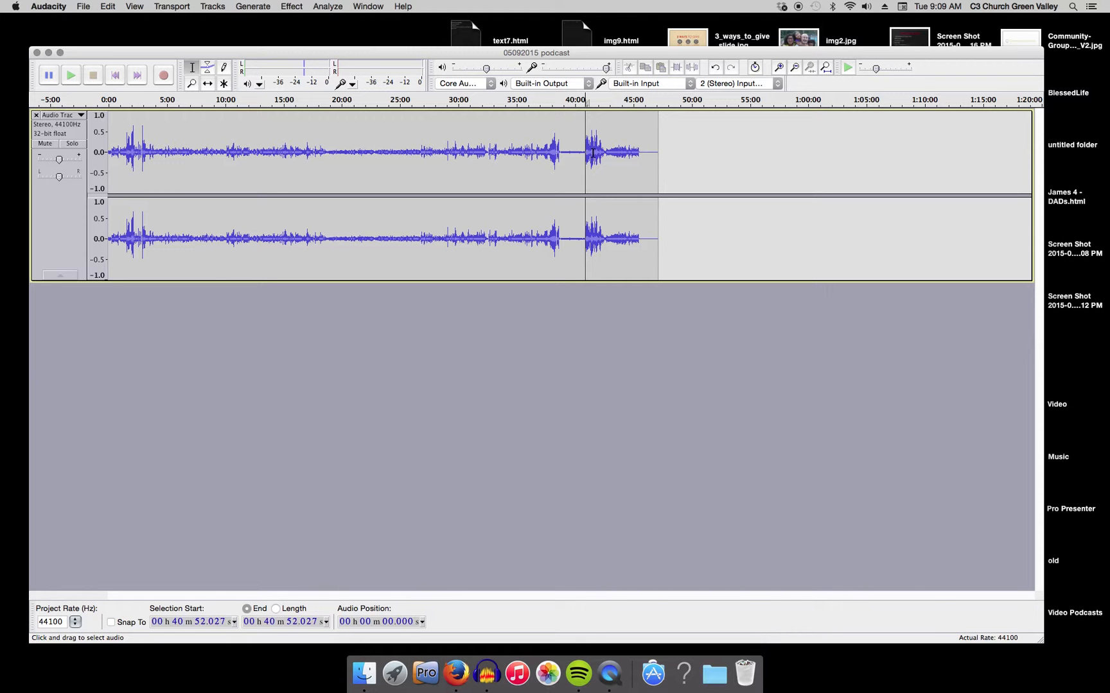
{"action": "key", "text": "XF86AudioLowerVolume"}
{"action": "key", "text": "XF86AudioLowerVolume"}
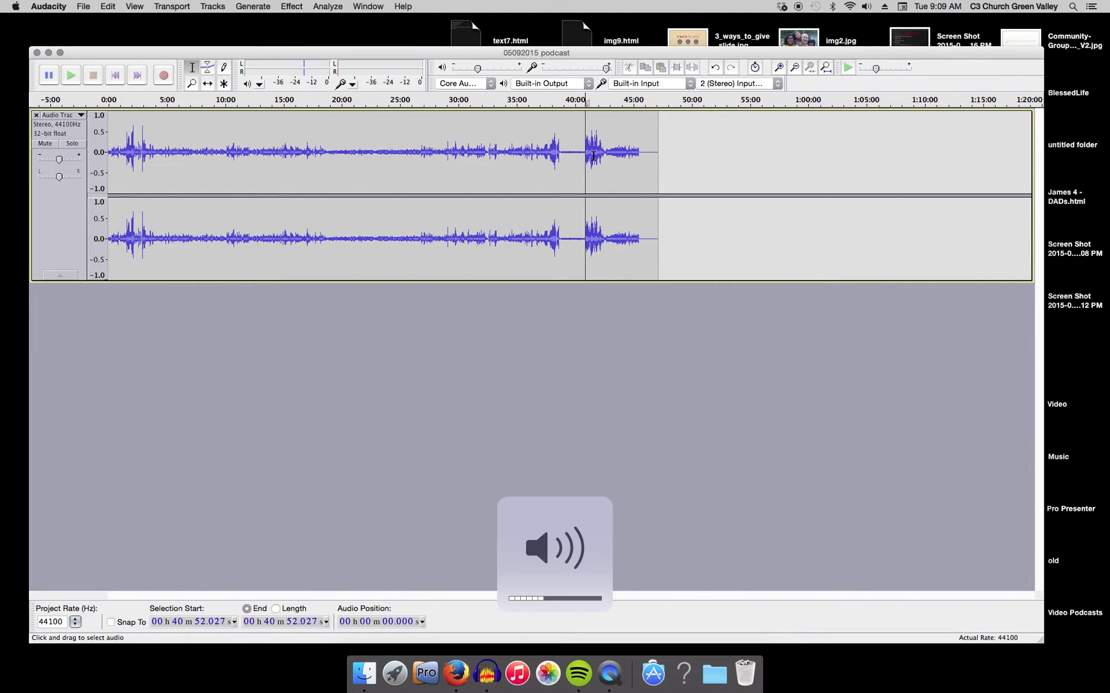
{"action": "key", "text": "space"}
{"action": "key", "text": "XF86AudioRaiseVolume"}
{"action": "key", "text": "XF86AudioRaiseVolume"}
{"action": "key", "text": "XF86AudioRaiseVolume"}
{"action": "key", "text": "XF86AudioRaiseVolume"}
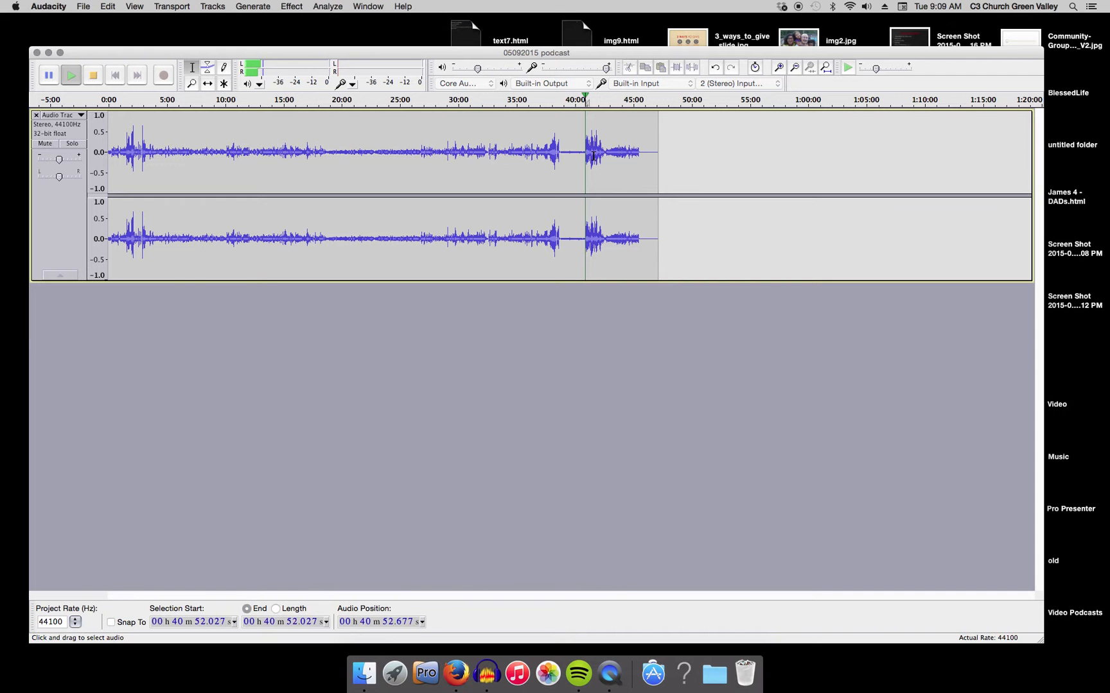
{"action": "key", "text": "XF86AudioRaiseVolume"}
{"action": "key", "text": "XF86AudioRaiseVolume"}
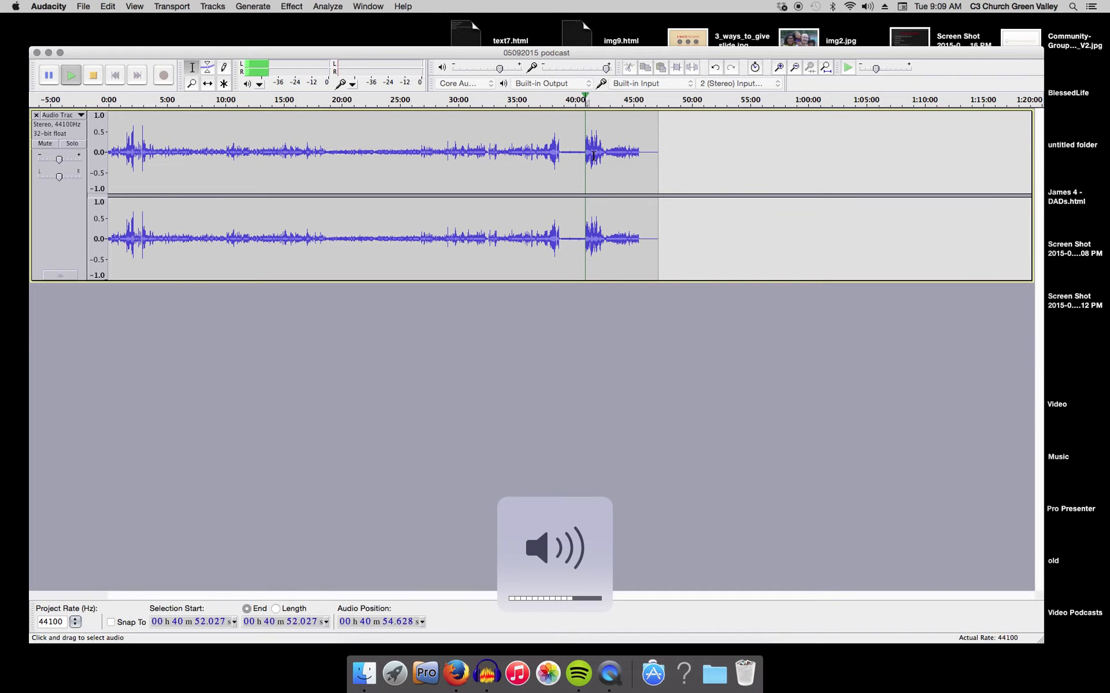
{"action": "key", "text": "XF86AudioLowerVolume"}
{"action": "key", "text": "XF86AudioLowerVolume"}
{"action": "key", "text": "XF86AudioLowerVolume"}
{"action": "key", "text": "XF86AudioLowerVolume"}
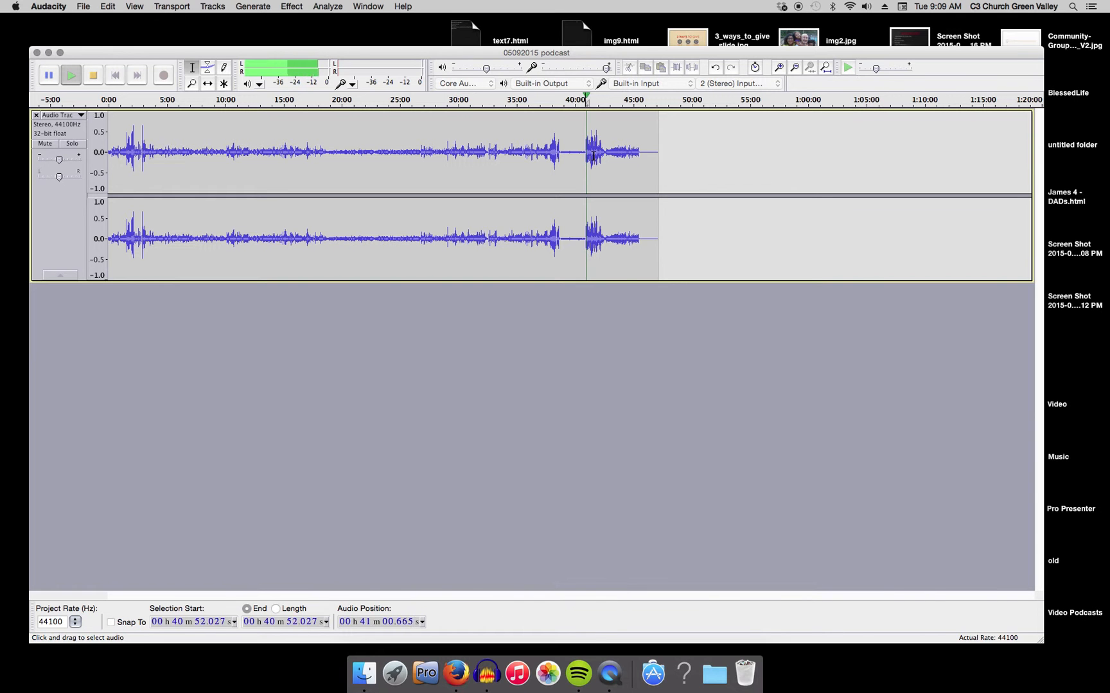
{"action": "key", "text": "space"}
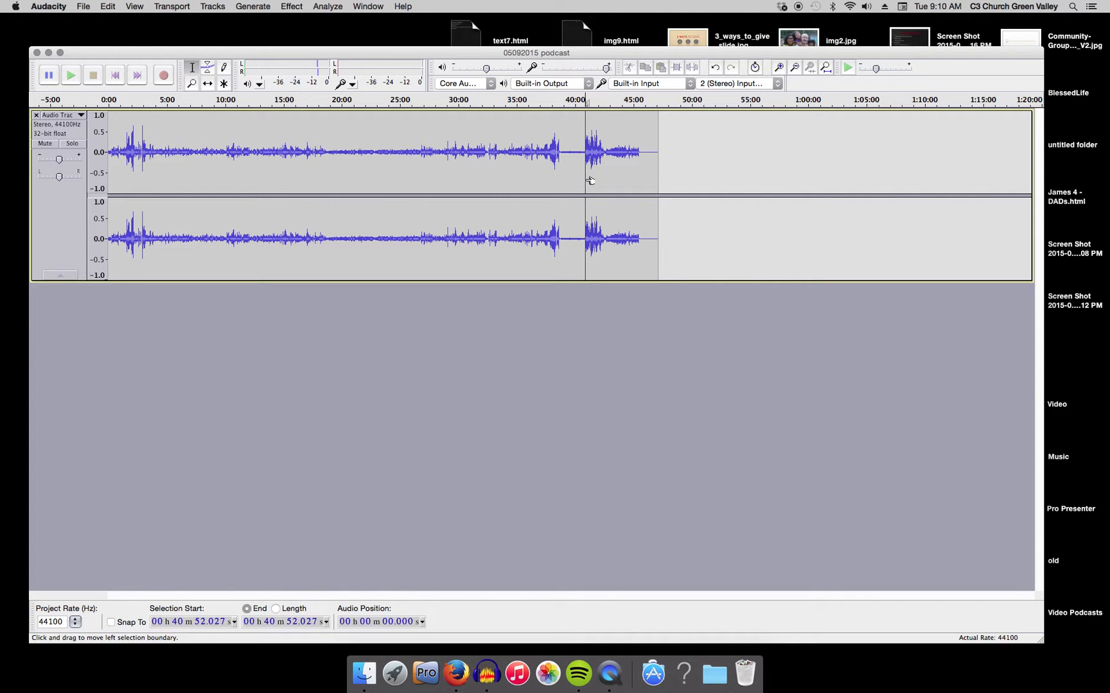
Delete the audio from about 38:50 to the end of the track, including the gap and the section after it.
{"action": "left_click", "coordinate": [561, 153]}
{"action": "left_click_drag", "start_coordinate": [565, 154], "coordinate": [662, 160]}
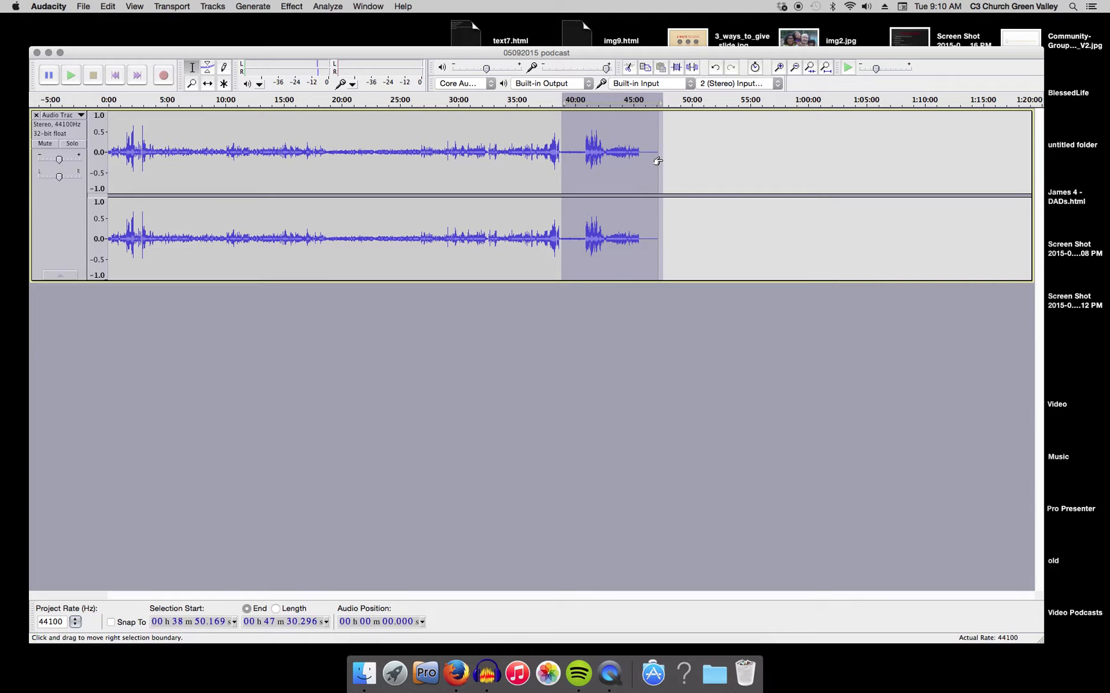
{"action": "key", "text": "Delete"}
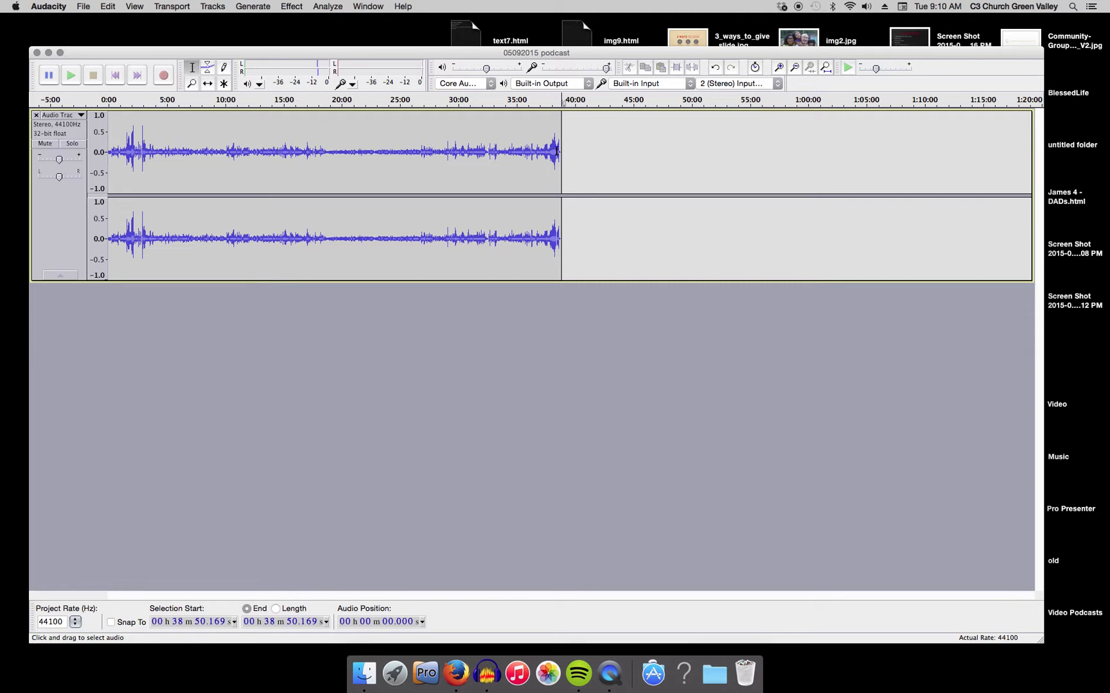
Play the closing minutes from about 38:08, 35:07 and 37:03 to find where the ending should be cut.
{"action": "left_click", "coordinate": [553, 151]}
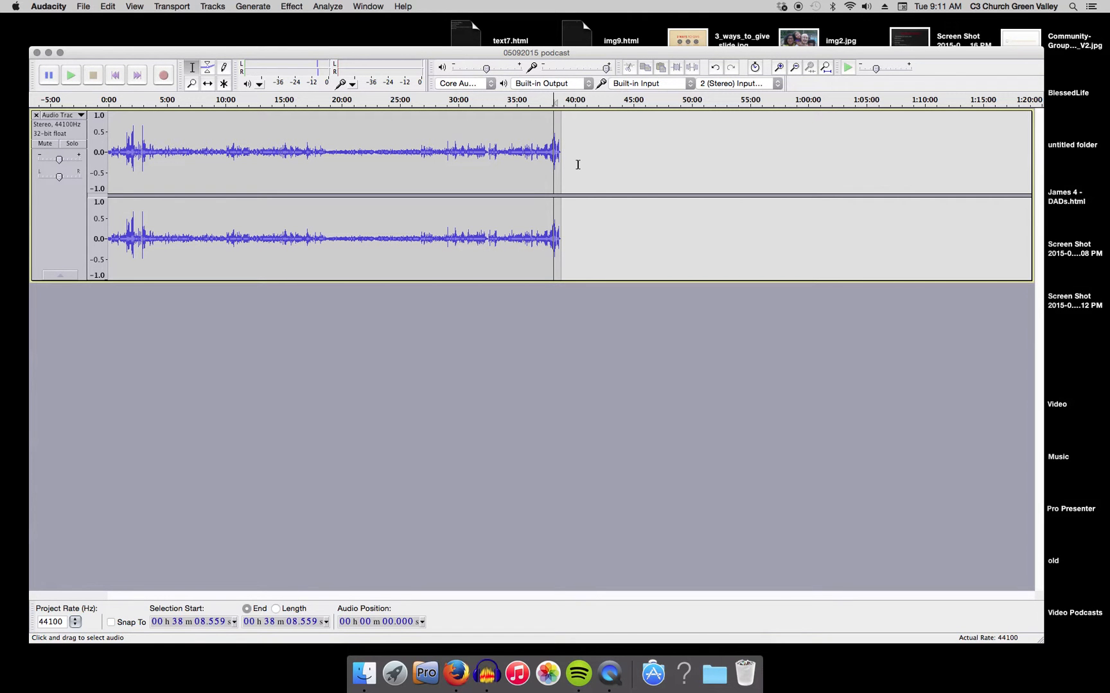
{"action": "key", "text": "space"}
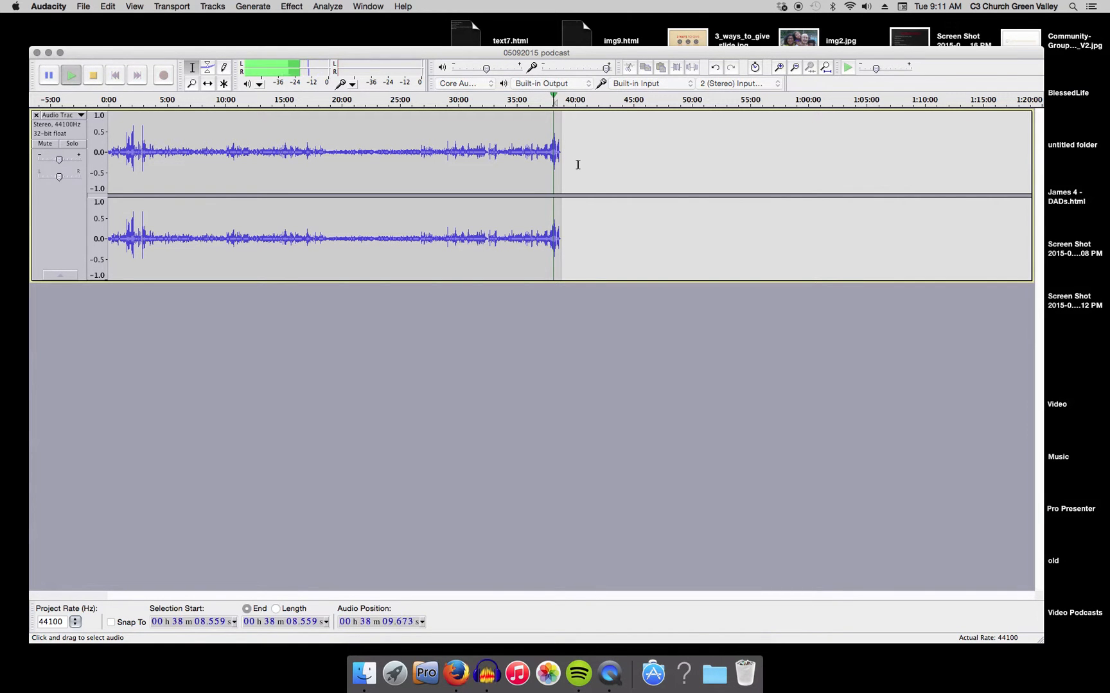
{"action": "key", "text": "space"}
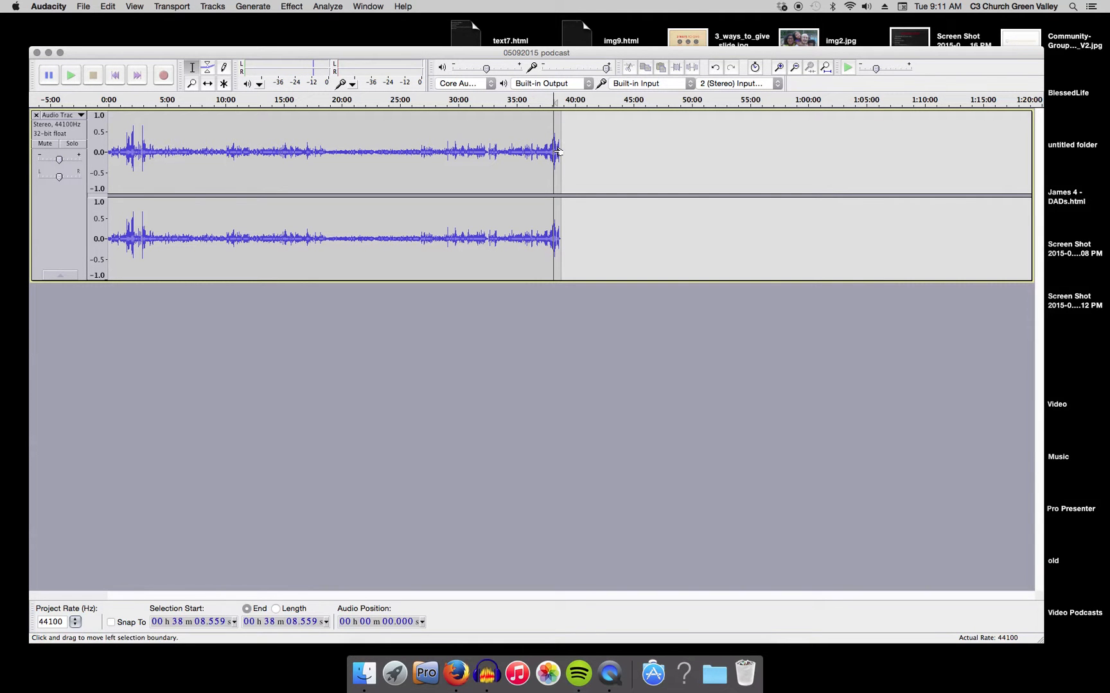
{"action": "left_click", "coordinate": [519, 141]}
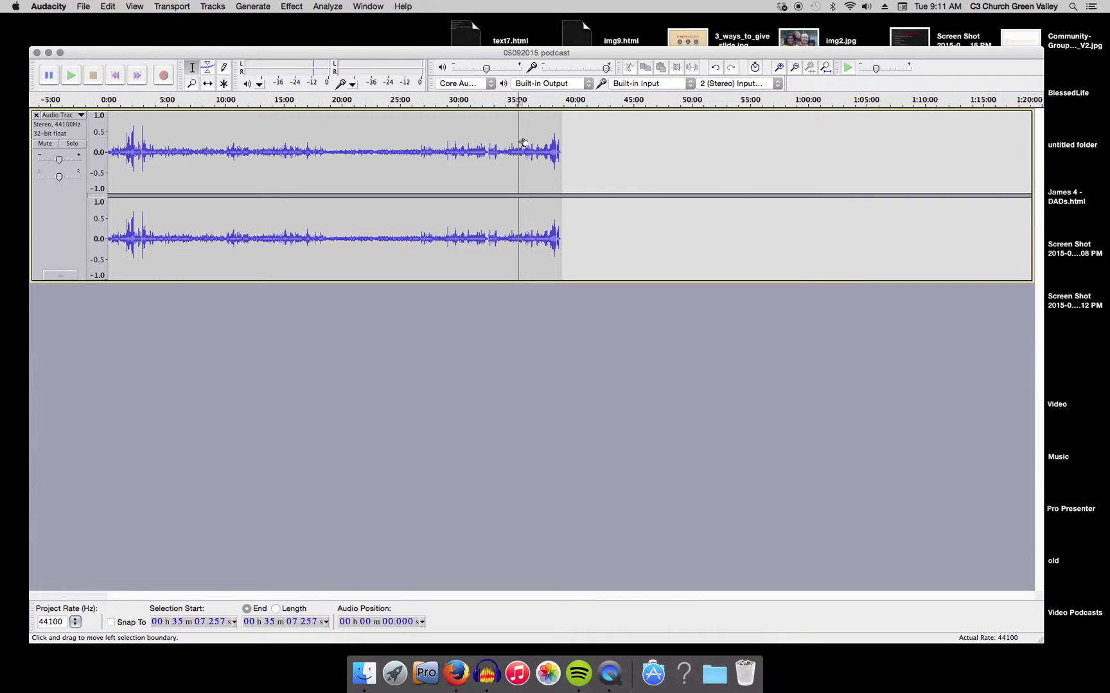
{"action": "key", "text": "space"}
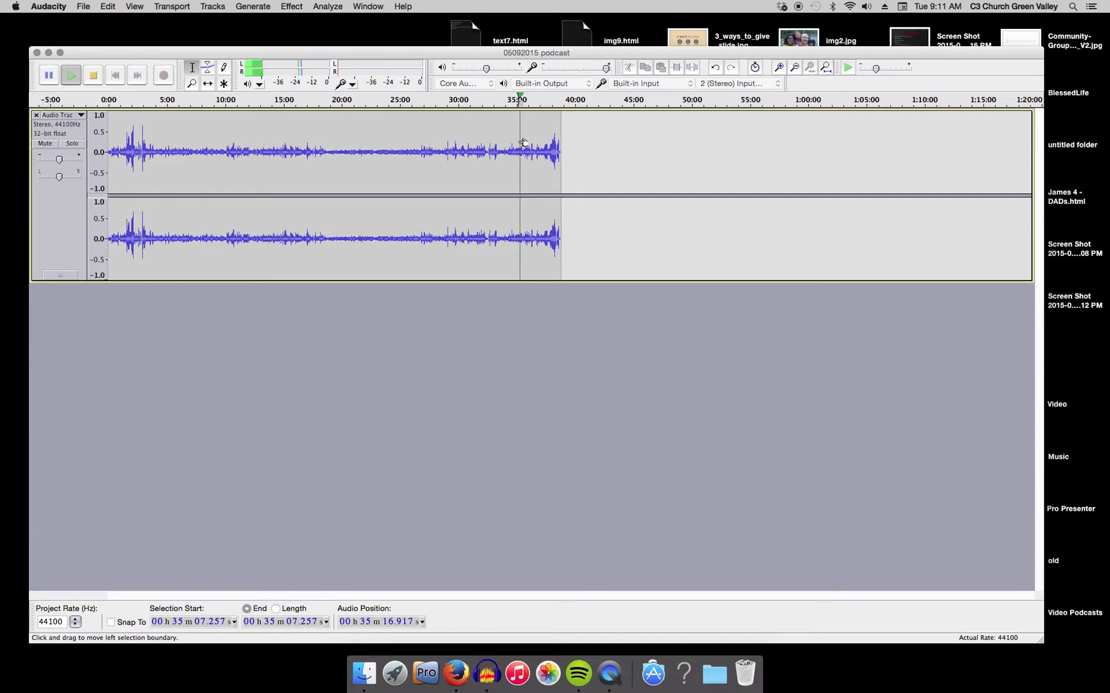
{"action": "key", "text": "space"}
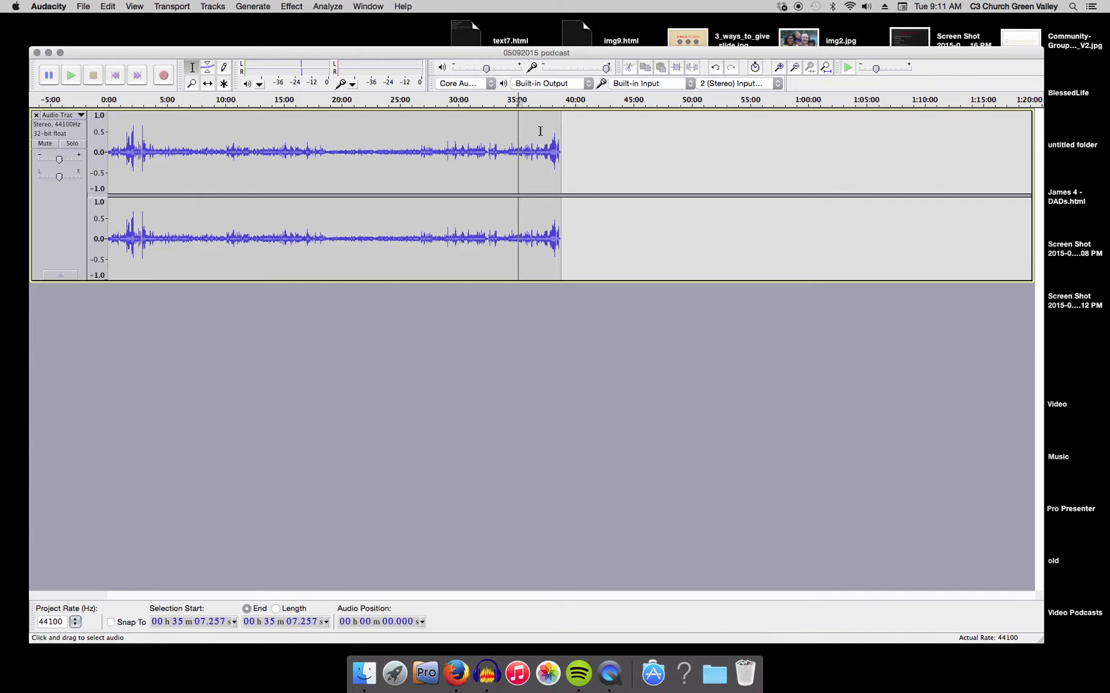
{"action": "left_click", "coordinate": [540, 130]}
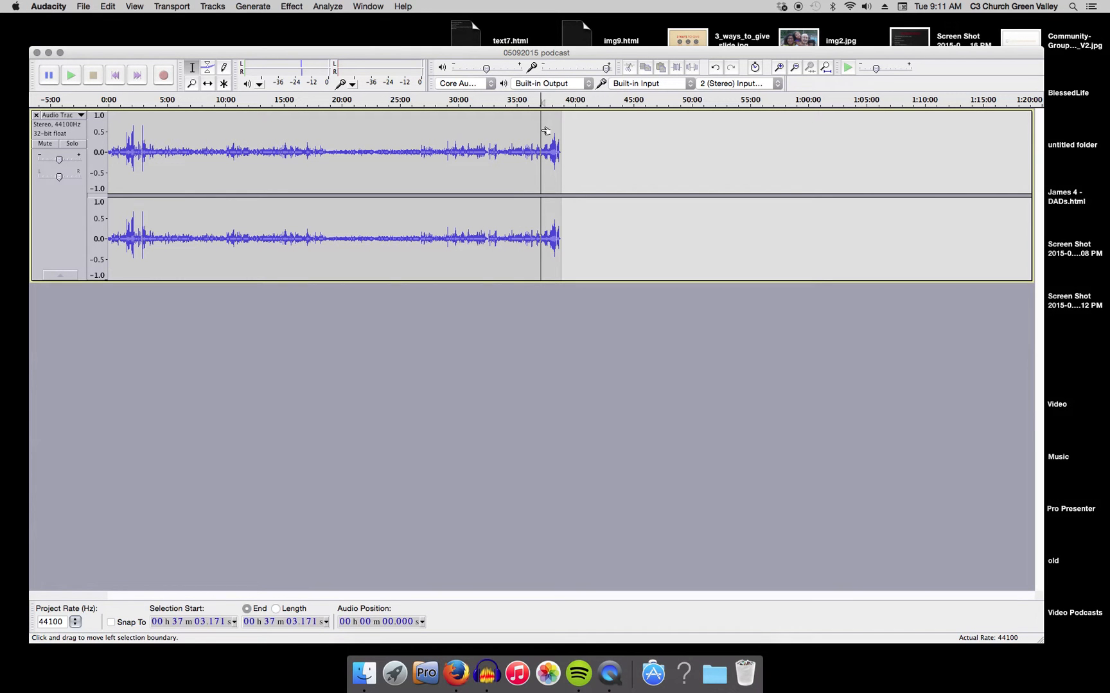
{"action": "key", "text": "space"}
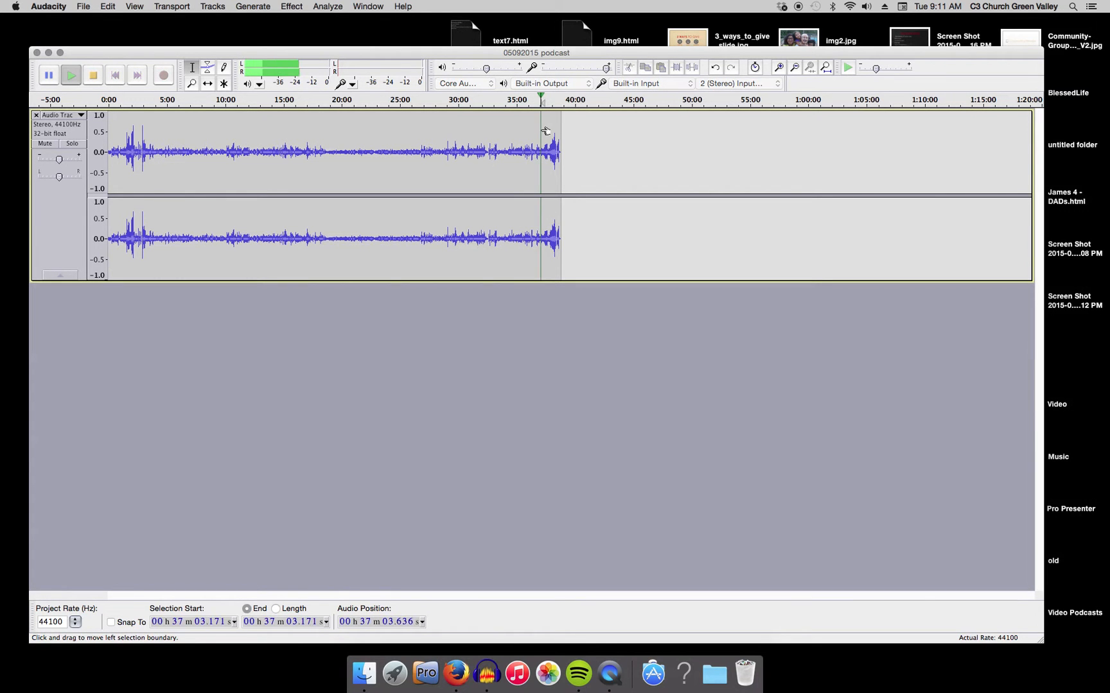
{"action": "key", "text": "XF86AudioRaiseVolume"}
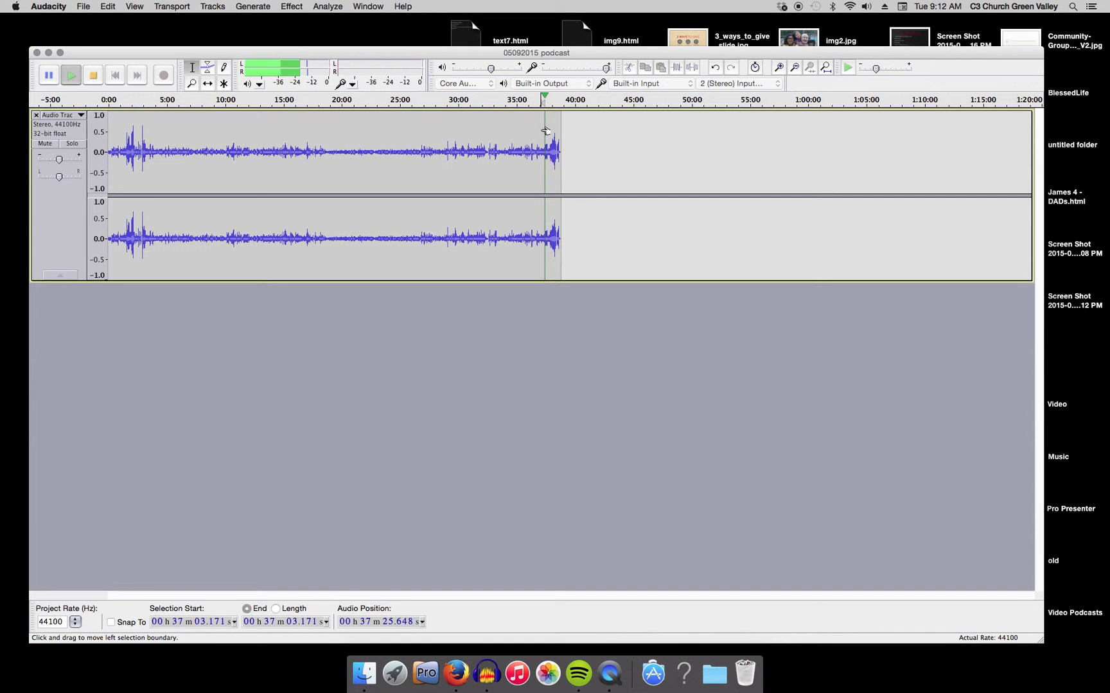
{"action": "key", "text": "space"}
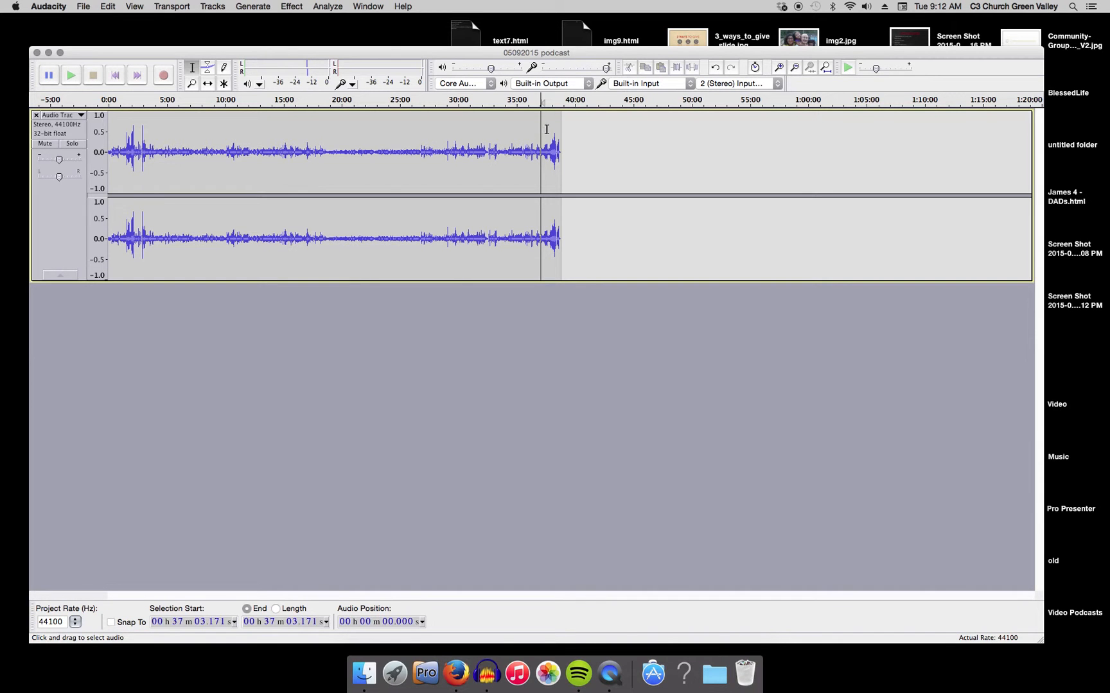
Delete the final section of the track from about 37:33 to 38:50.
{"action": "left_click", "coordinate": [547, 130]}
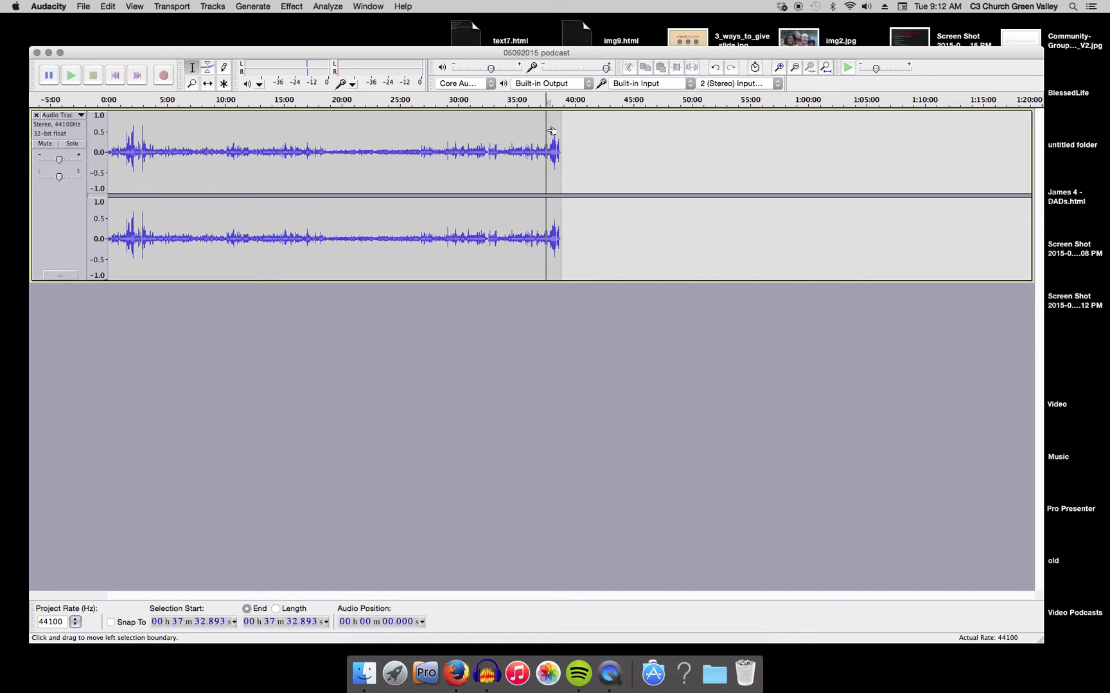
{"action": "left_click_drag", "start_coordinate": [547, 129], "coordinate": [562, 131]}
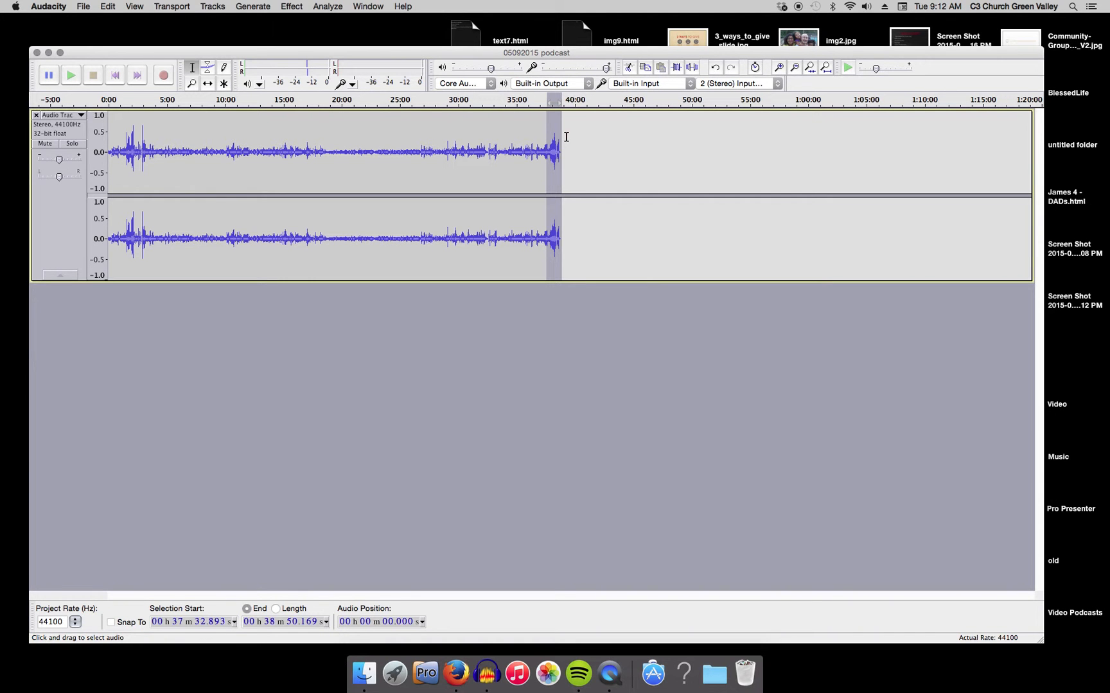
{"action": "key", "text": "Delete"}
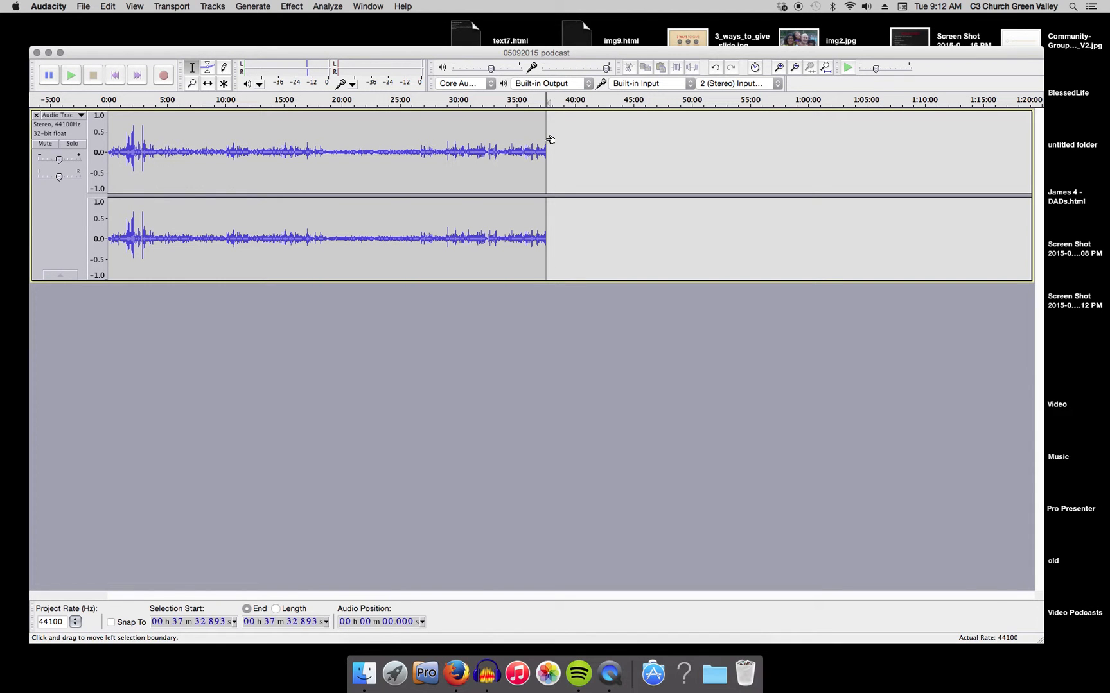
Play the ending from about 37:12 to find where the fade-out should begin.
{"action": "left_click", "coordinate": [542, 138]}
{"action": "left_click", "coordinate": [778, 68]}
{"action": "left_click", "coordinate": [779, 70]}
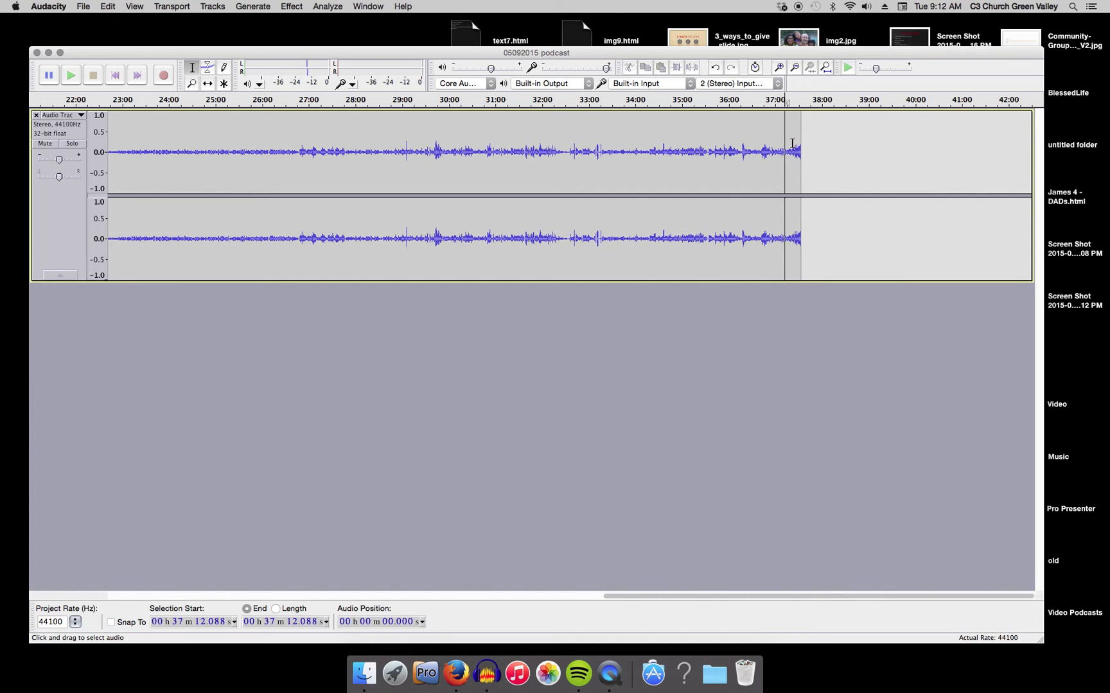
{"action": "key", "text": "space"}
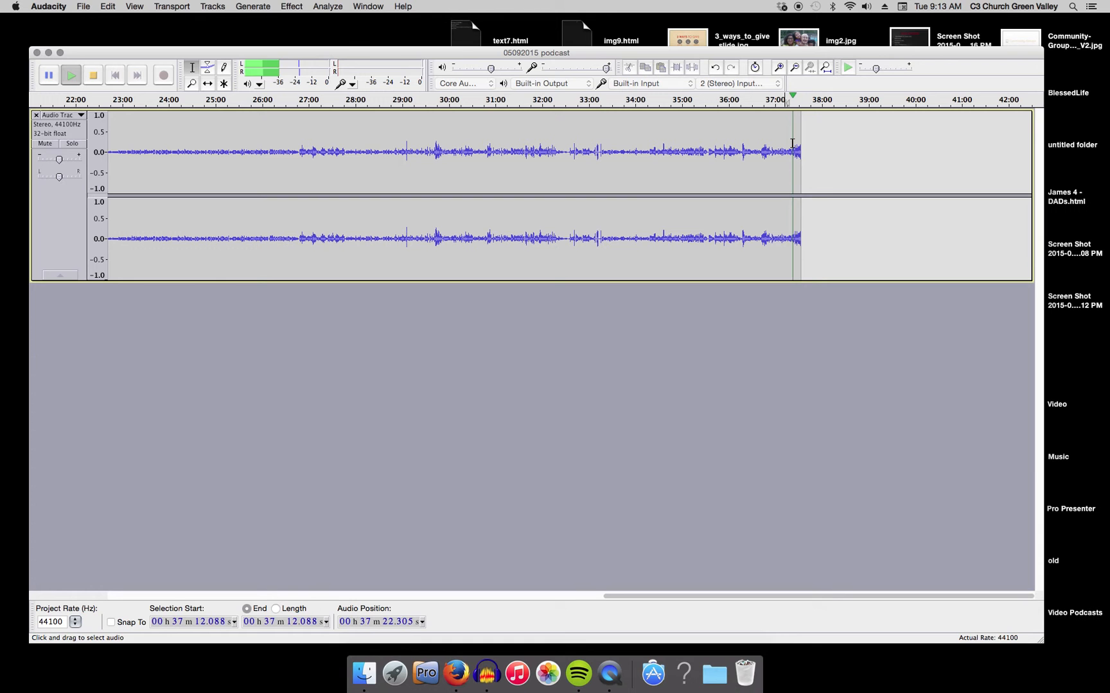
{"action": "key", "text": "space"}
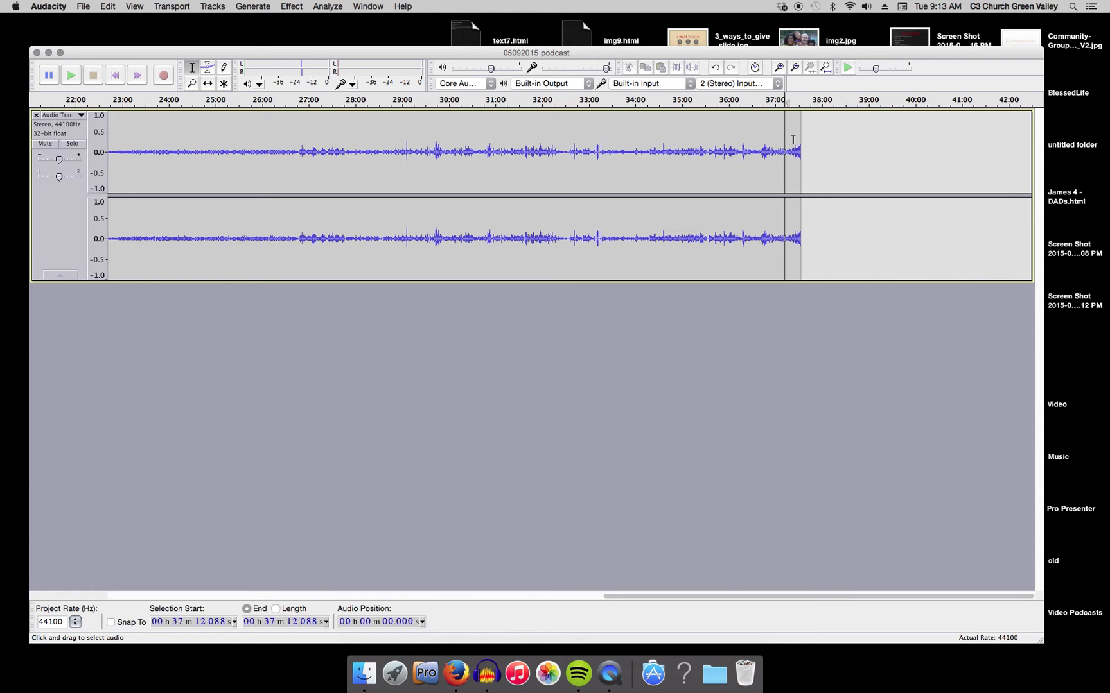
Apply a Fade Out to the last ten seconds of the track, from about 37:23 to the end, and play it back.
{"action": "left_click", "coordinate": [793, 139]}
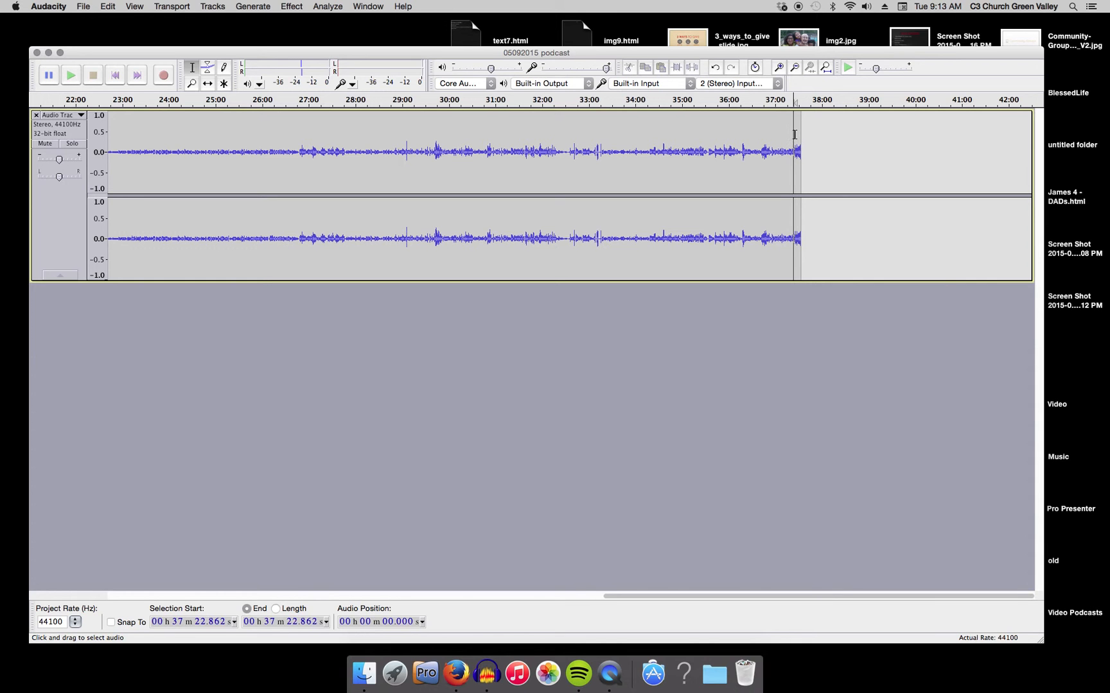
{"action": "left_click_drag", "start_coordinate": [795, 136], "coordinate": [801, 137]}
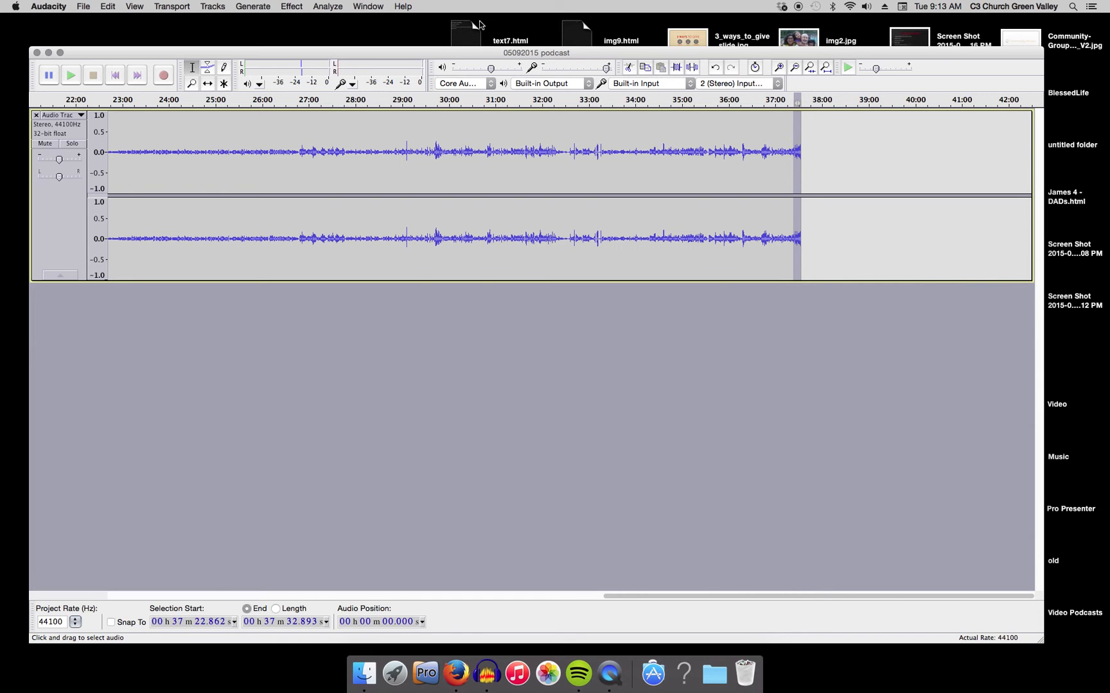
{"action": "left_click", "coordinate": [291, 7]}
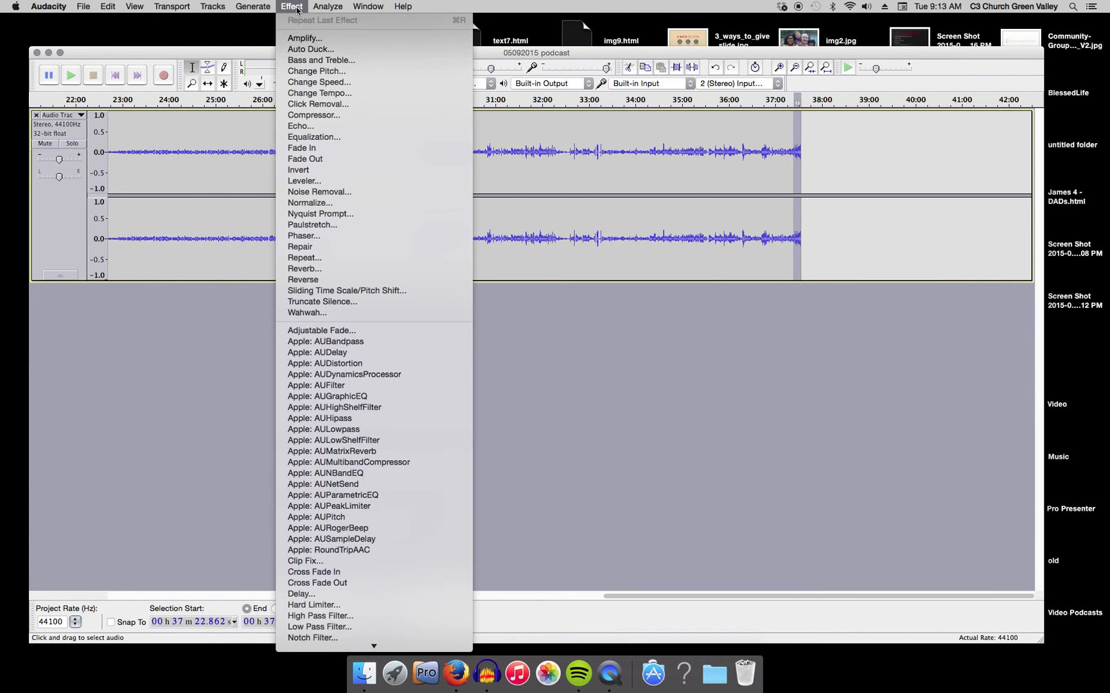
{"action": "left_click", "coordinate": [307, 158]}
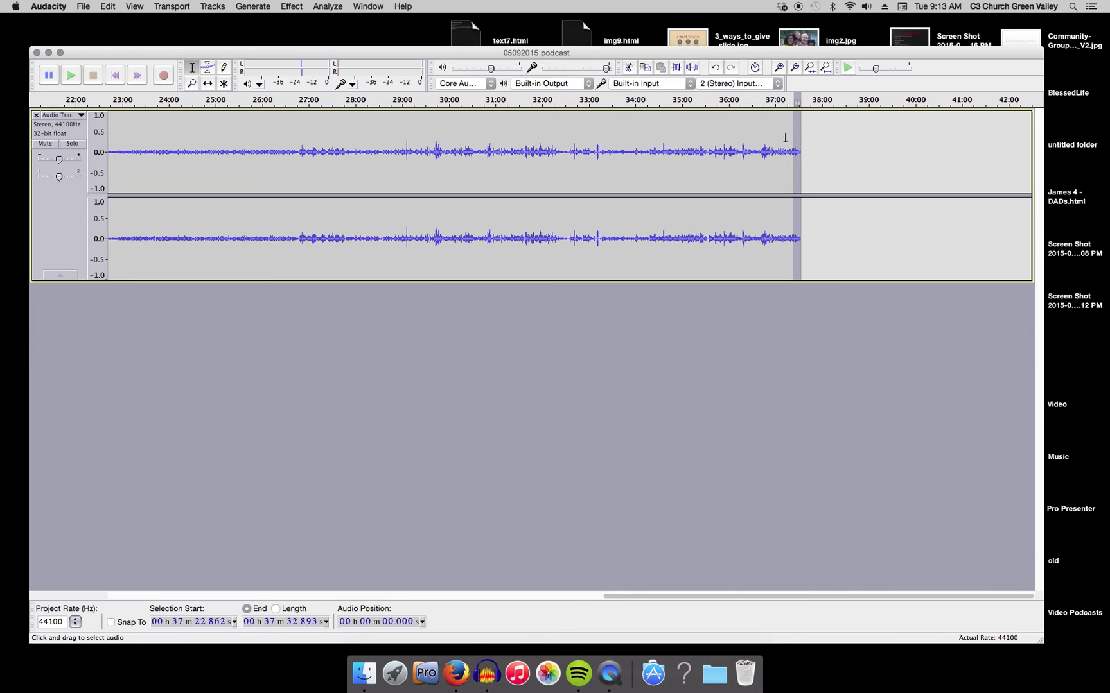
{"action": "key", "text": "space"}
Play the recording from its very beginning with the playback volume raised to check the opening.
{"action": "left_click", "coordinate": [794, 69]}
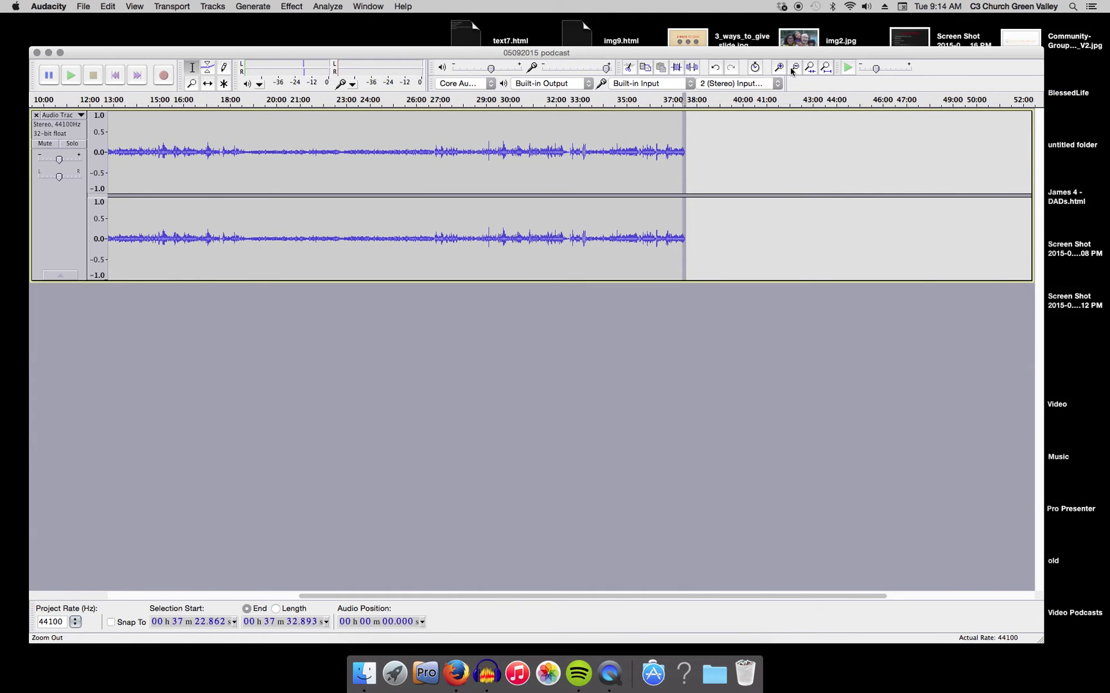
{"action": "left_click", "coordinate": [116, 76]}
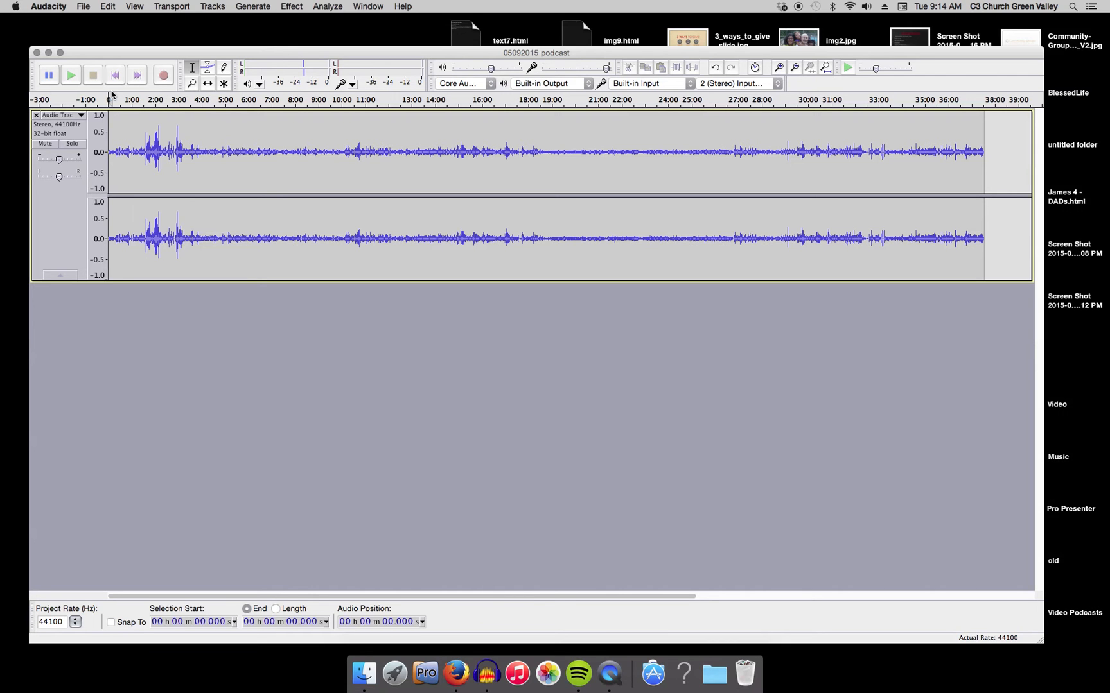
{"action": "key", "text": "space"}
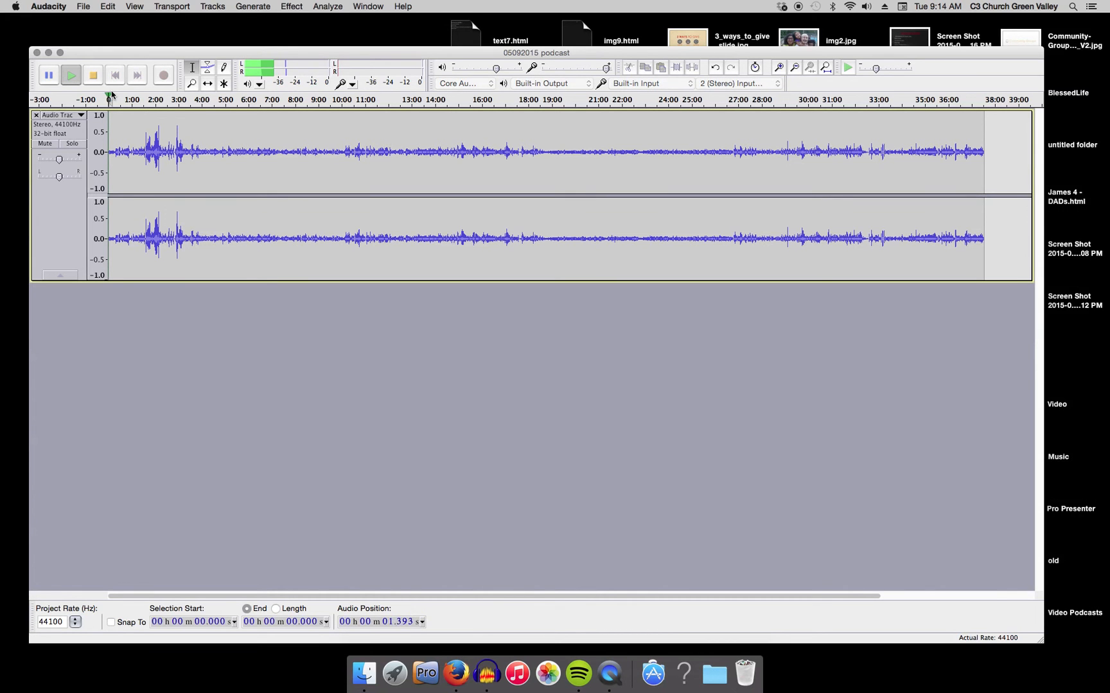
{"action": "key", "text": "XF86AudioRaiseVolume"}
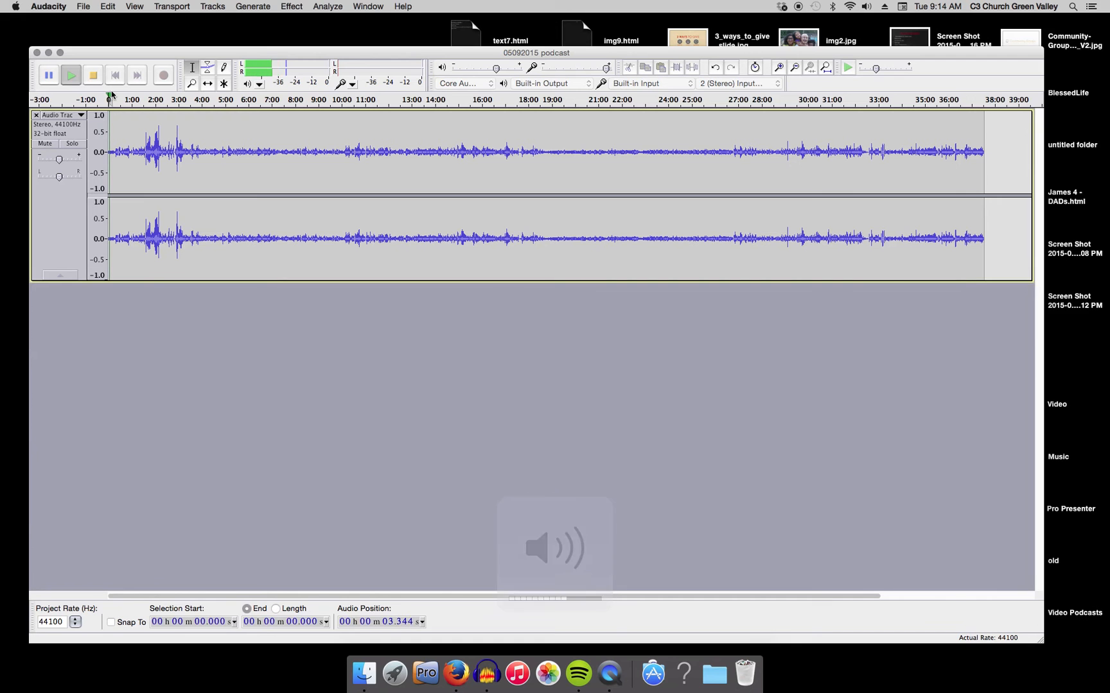
{"action": "key", "text": "space"}
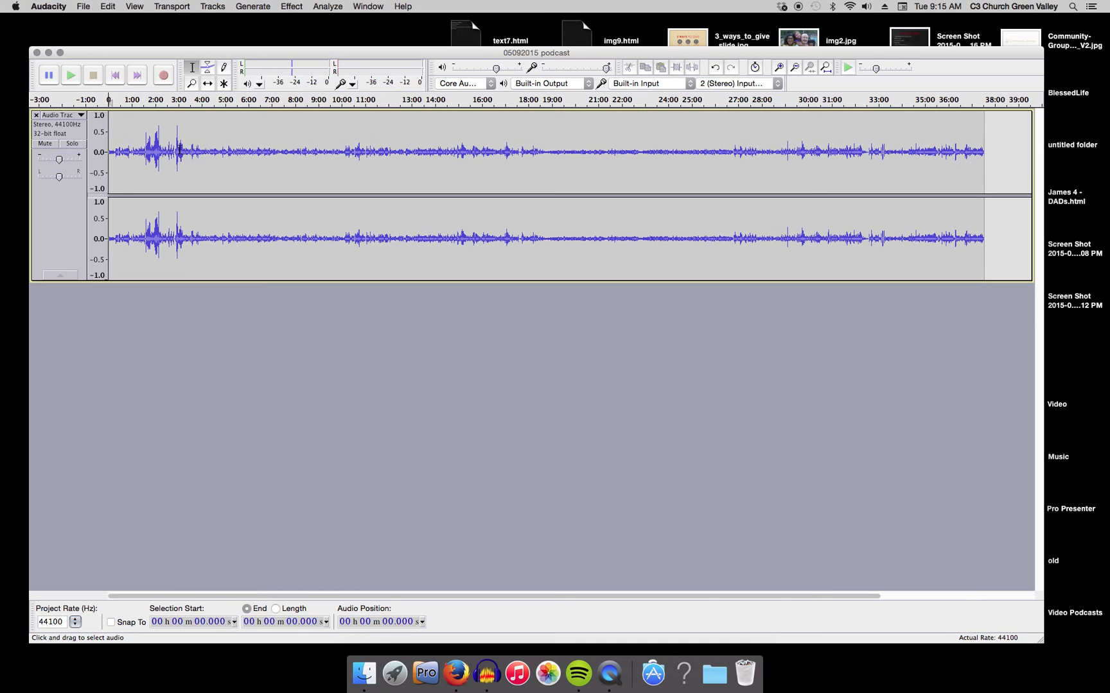
Play the loud peaks near the beginning, from about 1:57 and 2:55, to check what they contain.
{"action": "left_click", "coordinate": [154, 136]}
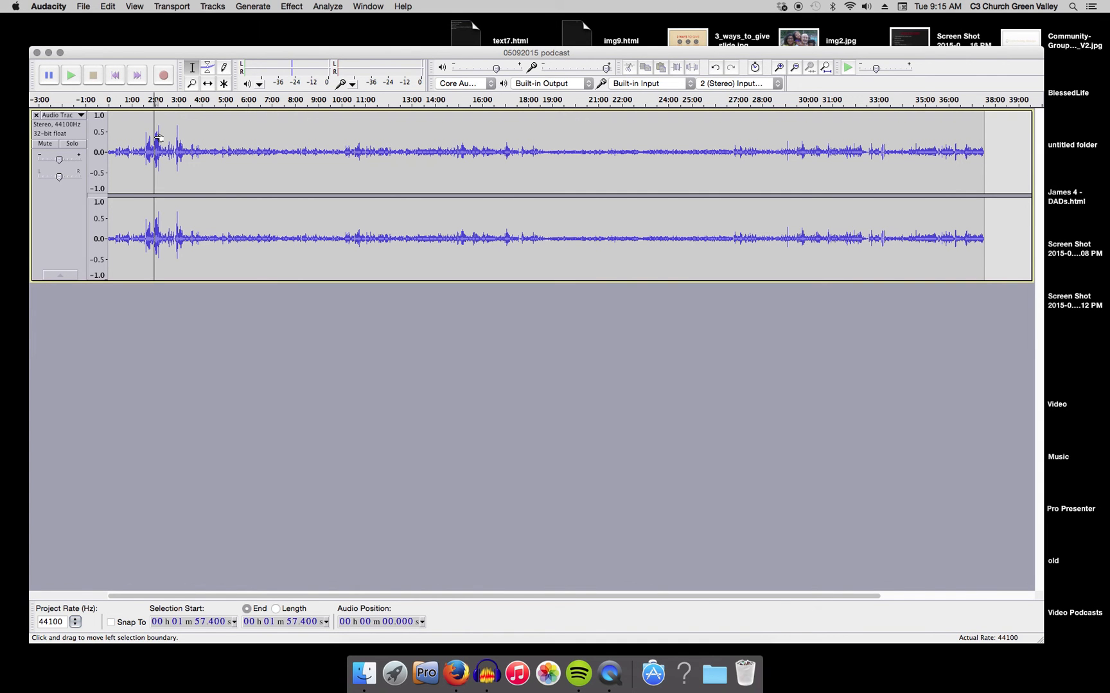
{"action": "key", "text": "space"}
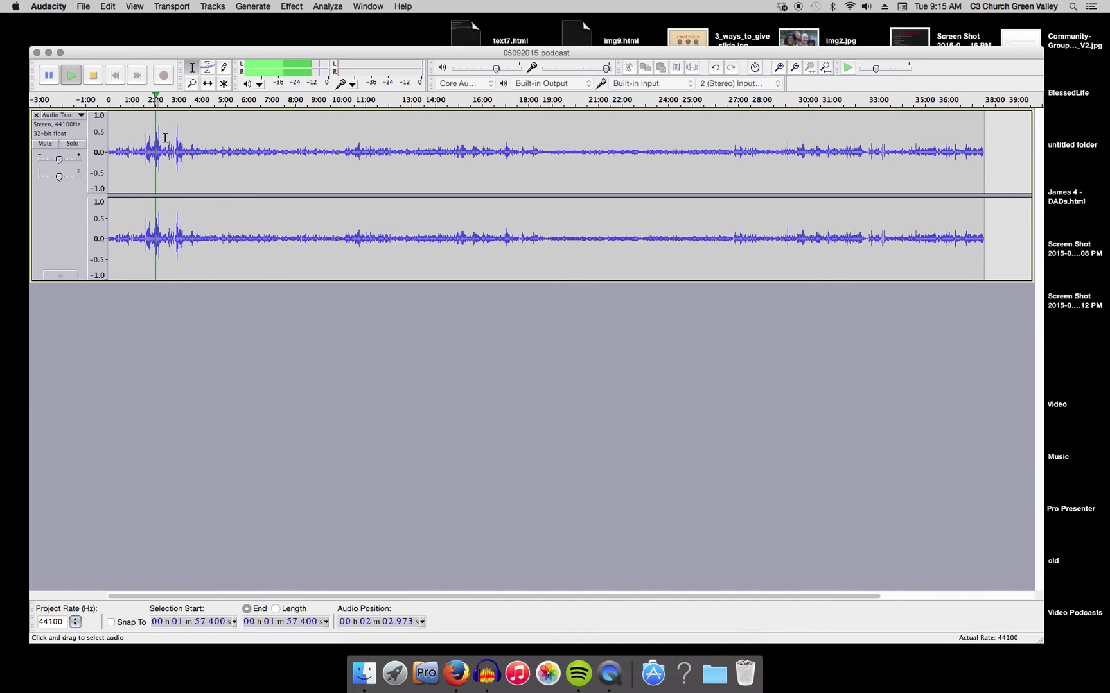
{"action": "key", "text": "space"}
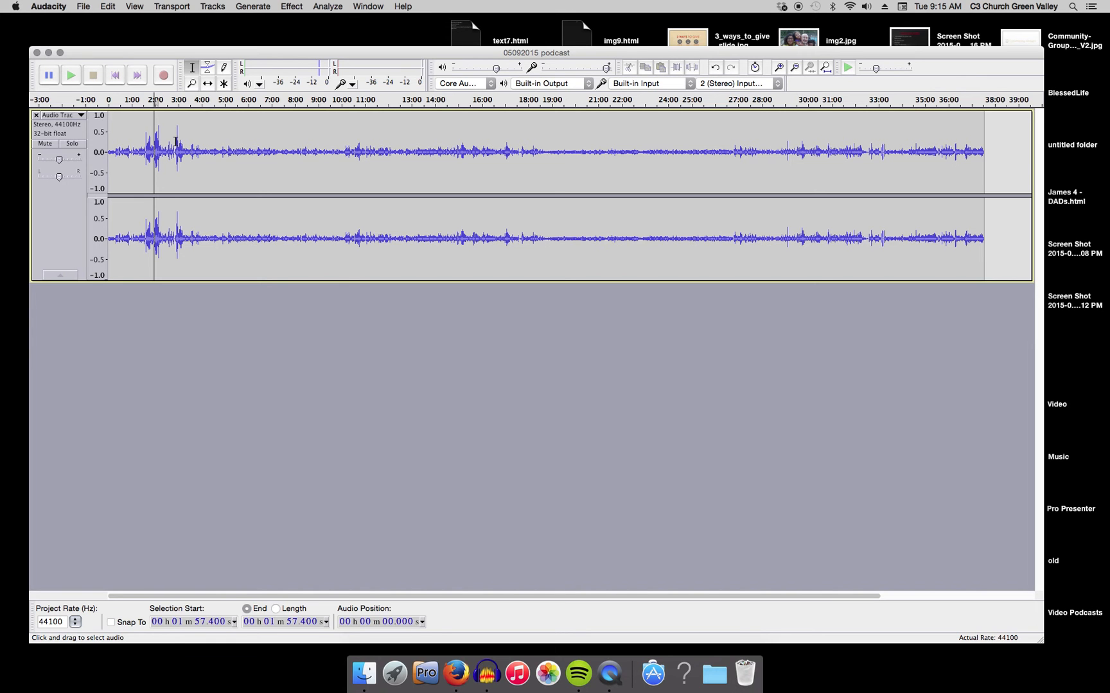
{"action": "left_click", "coordinate": [177, 142]}
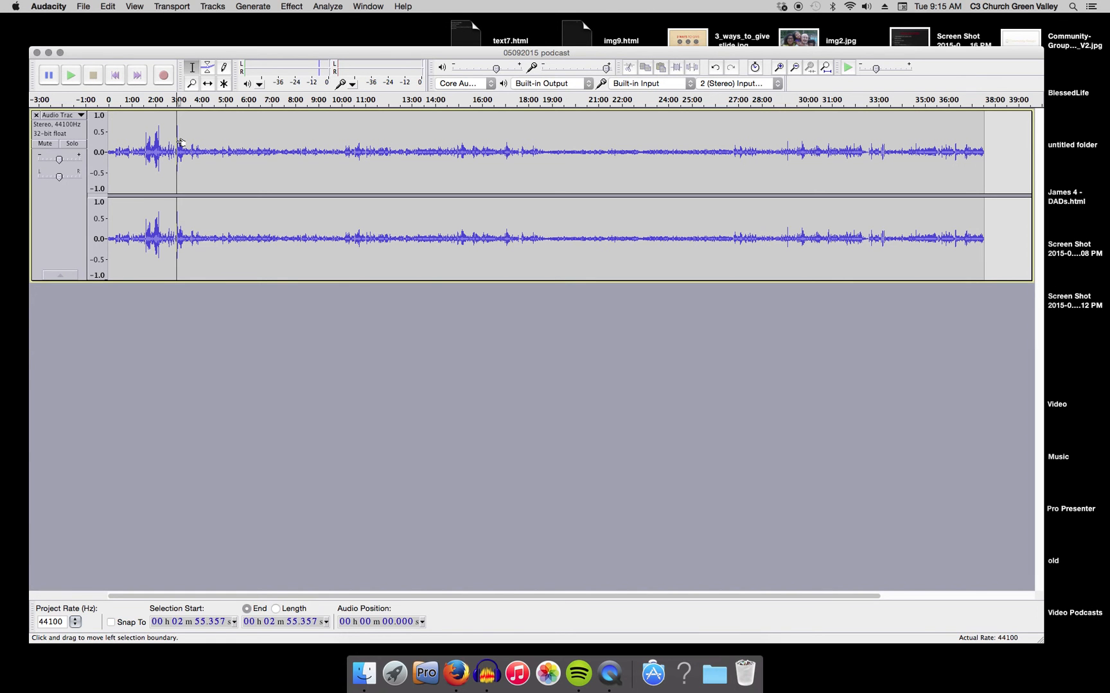
{"action": "key", "text": "space"}
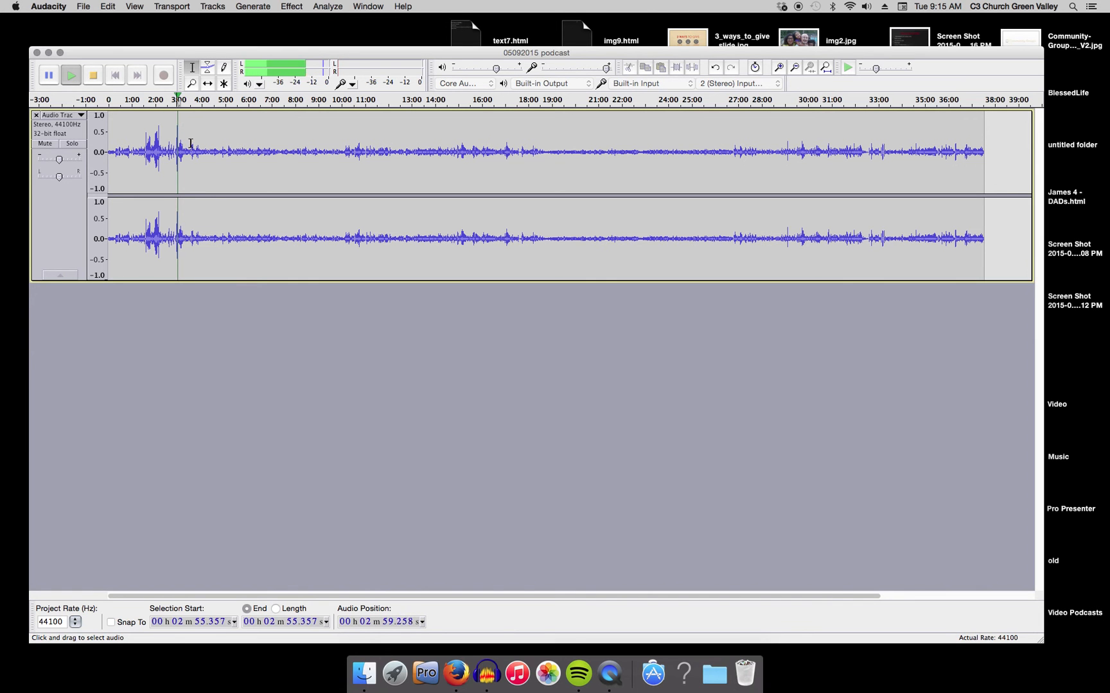
{"action": "key", "text": "space"}
Play from about 3:38, 3:26, 3:20 and 3:08 to find where the opening should be cut.
{"action": "left_click", "coordinate": [192, 133]}
{"action": "key", "text": "space"}
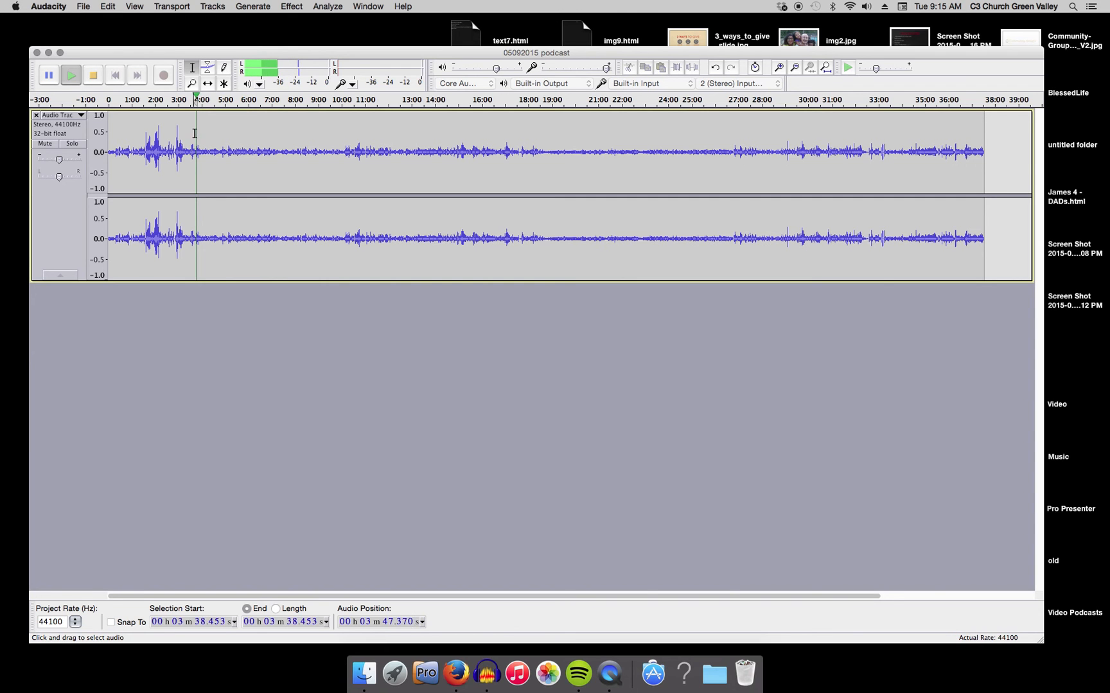
{"action": "key", "text": "space"}
{"action": "left_click", "coordinate": [188, 137]}
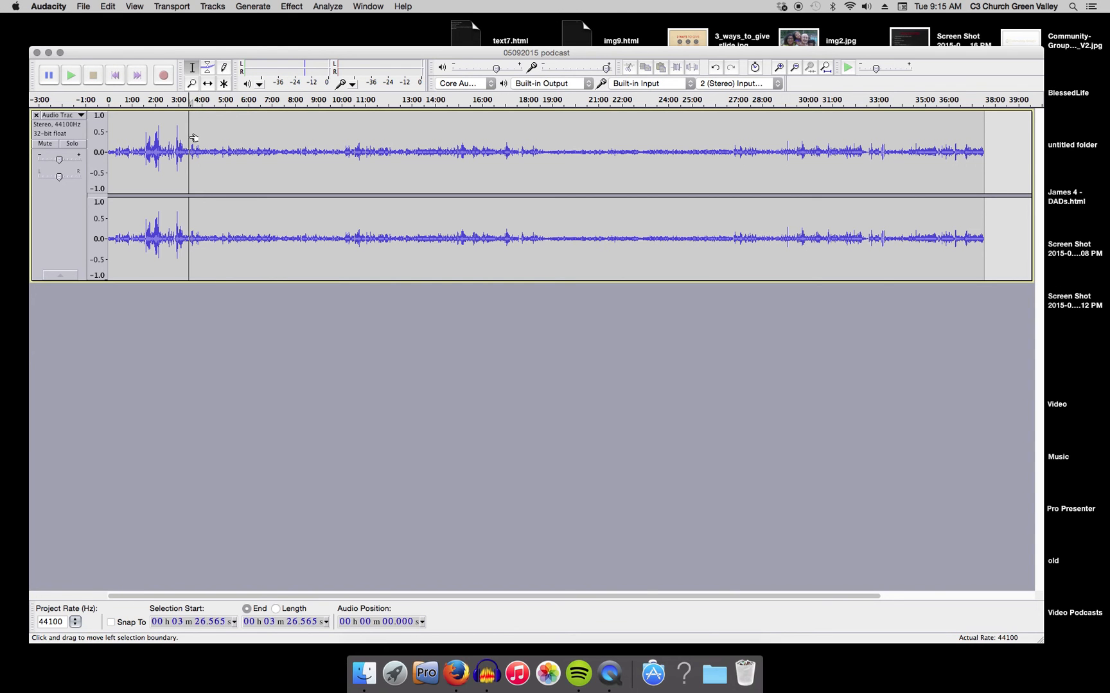
{"action": "key", "text": "space"}
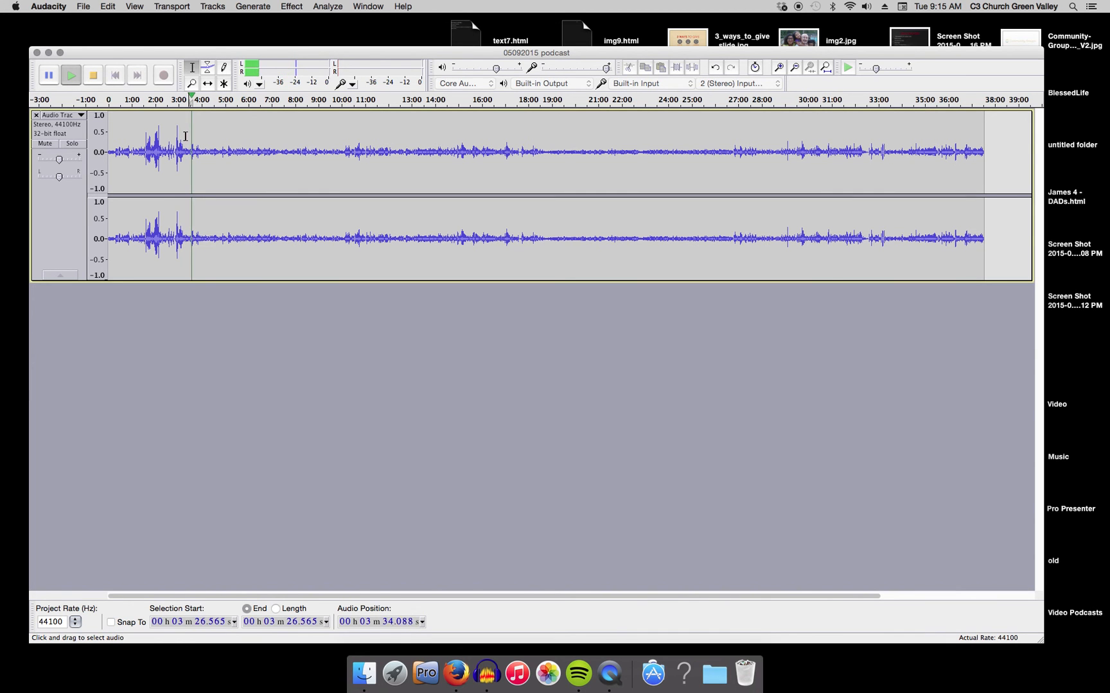
{"action": "key", "text": "space"}
{"action": "left_click", "coordinate": [186, 136]}
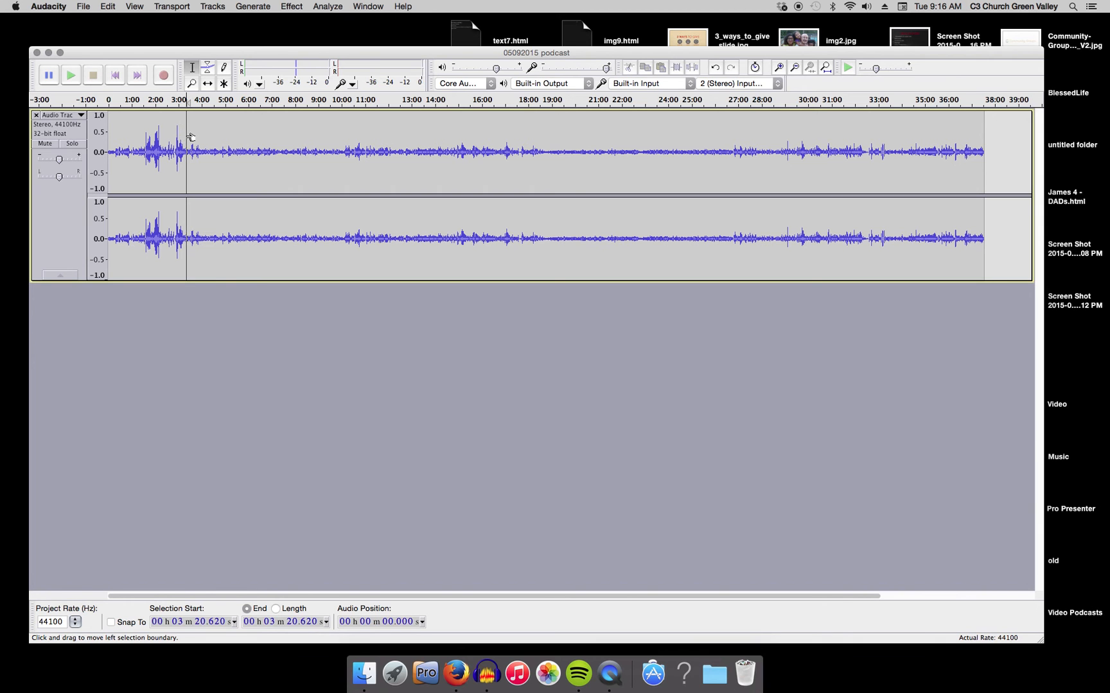
{"action": "key", "text": "space"}
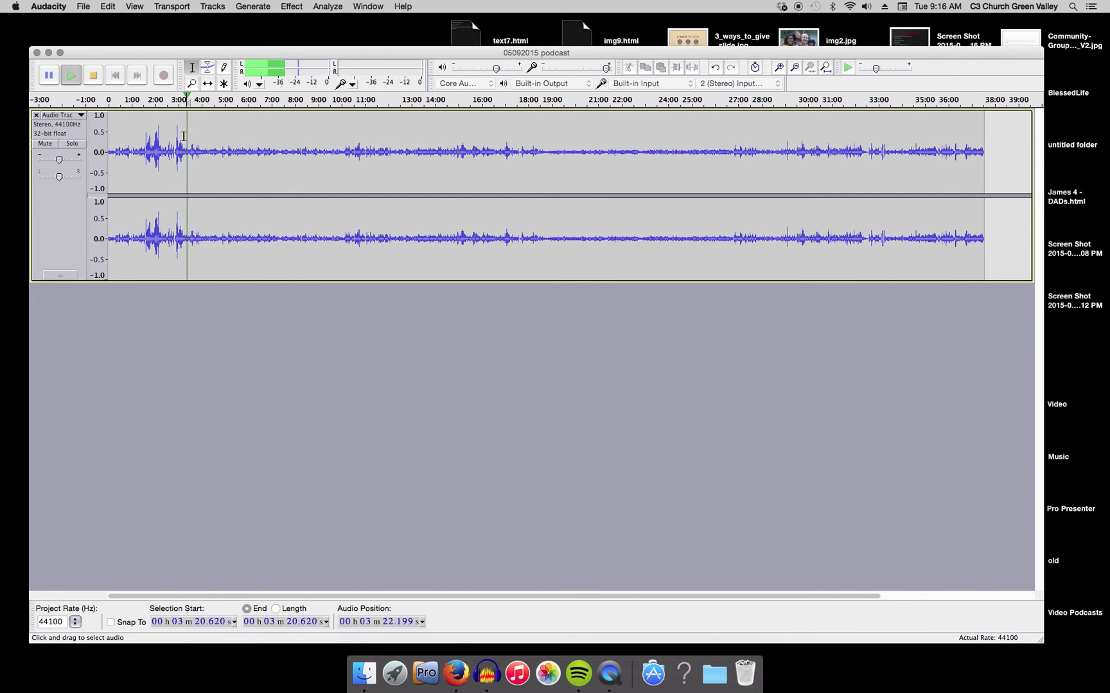
{"action": "key", "text": "space"}
{"action": "left_click", "coordinate": [181, 134]}
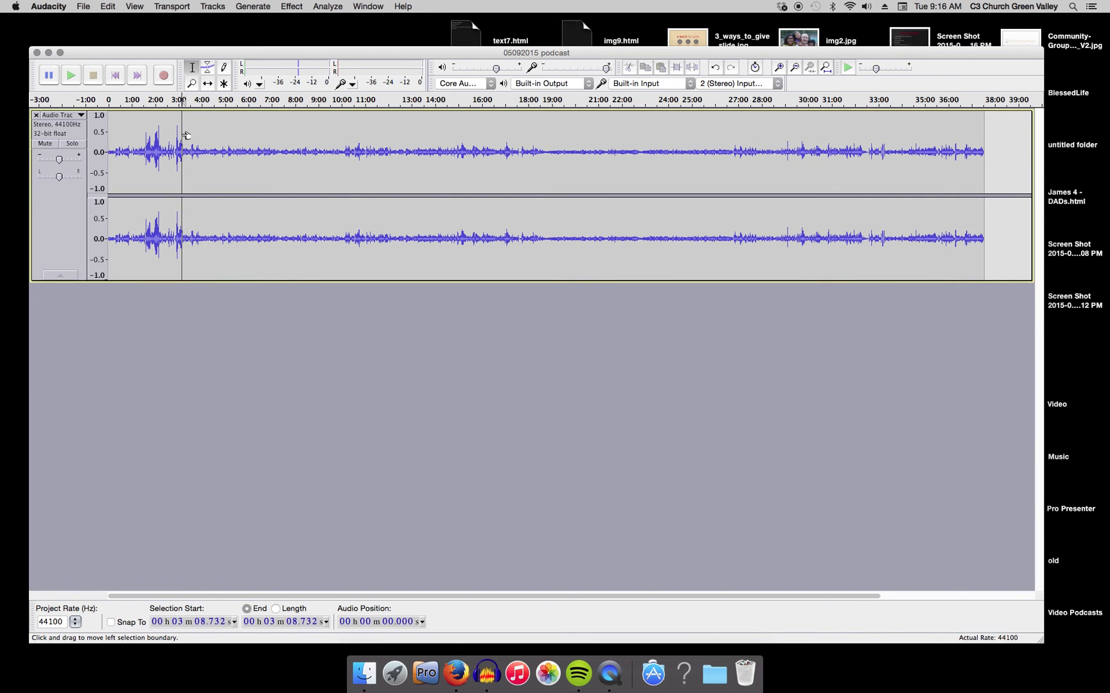
{"action": "key", "text": "space"}
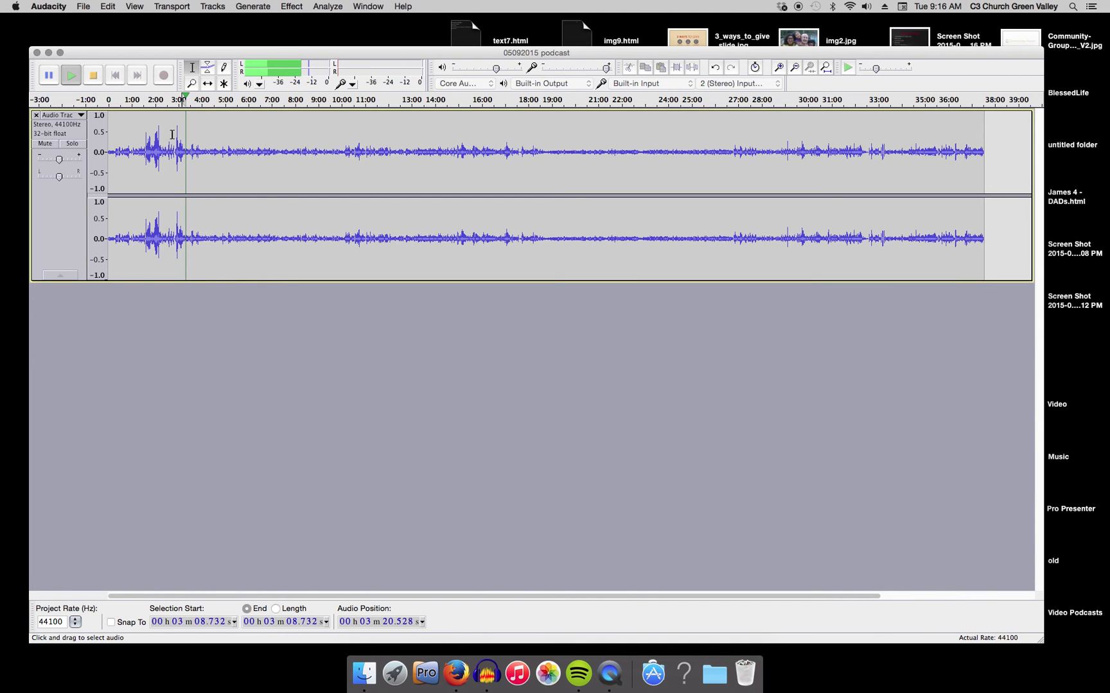
{"action": "key", "text": "space"}
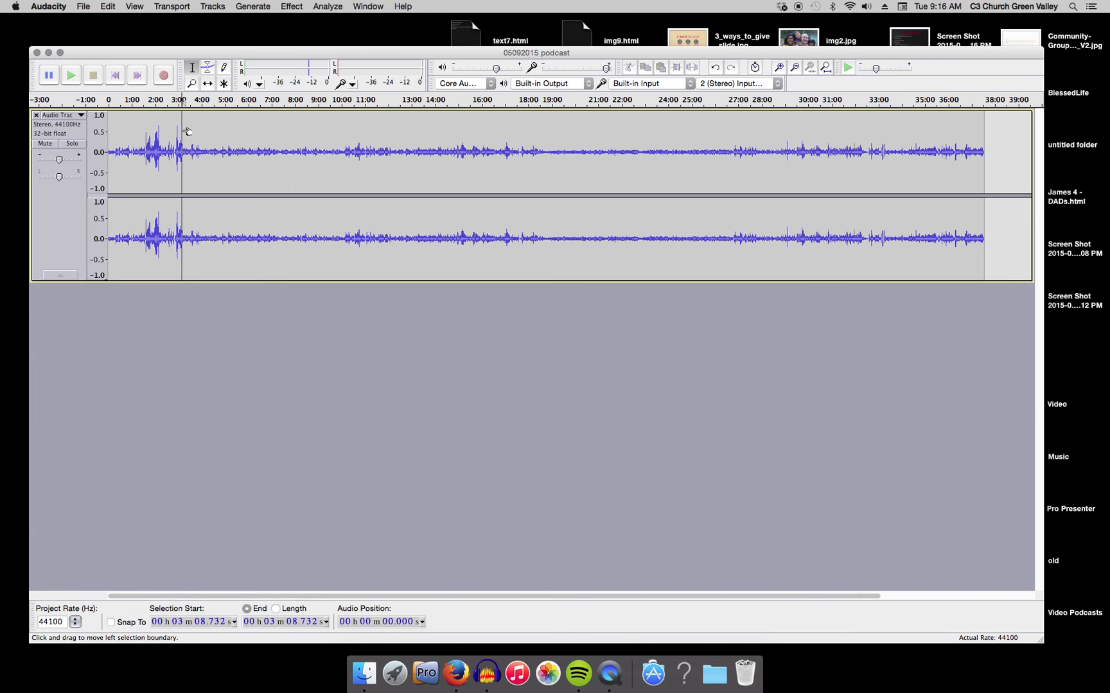
Delete the audio from the start of the track to about 3:09 and play the new opening.
{"action": "left_click", "coordinate": [183, 130]}
{"action": "left_click_drag", "start_coordinate": [183, 130], "coordinate": [73, 129]}
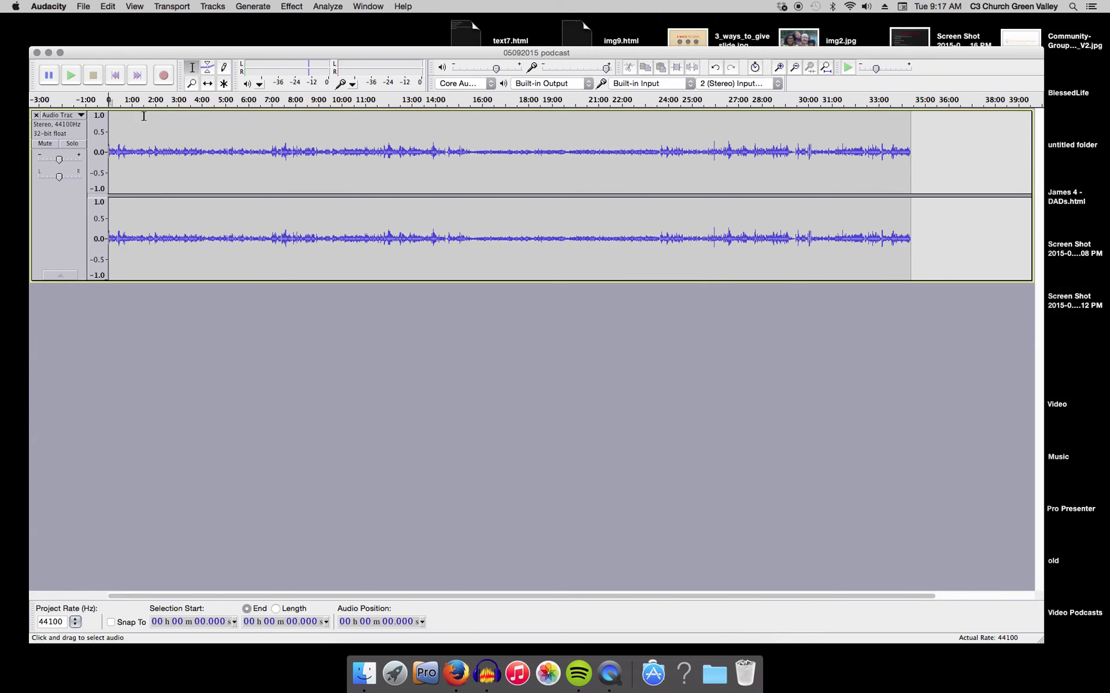
{"action": "left_click", "coordinate": [117, 78]}
{"action": "left_click", "coordinate": [72, 77]}
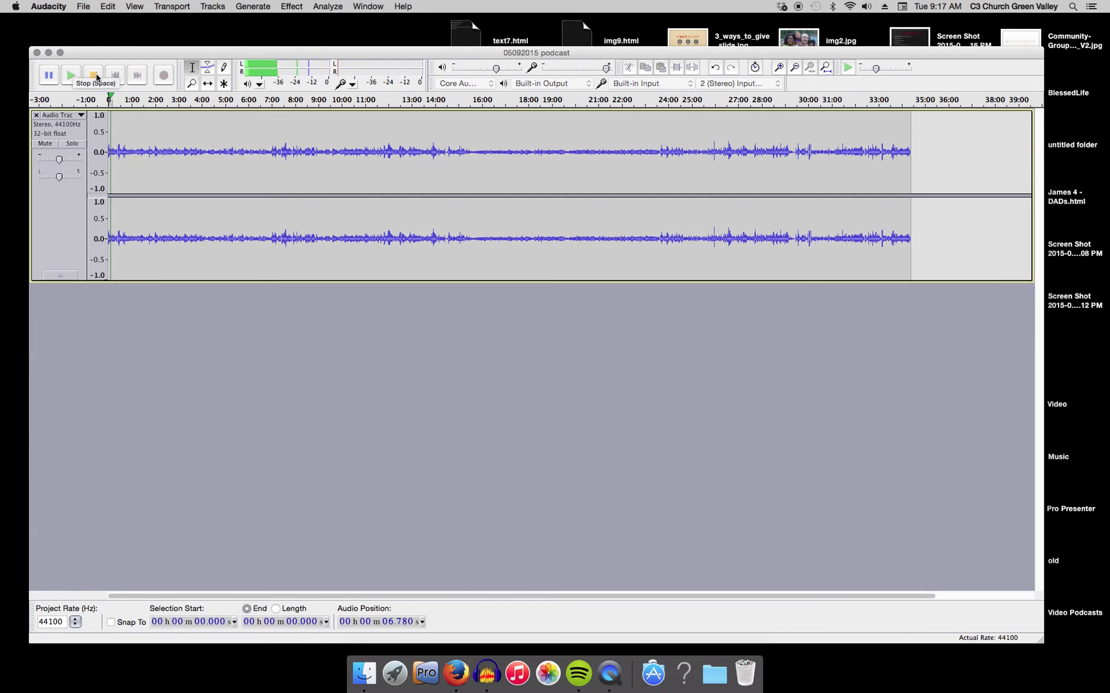
{"action": "left_click", "coordinate": [96, 76]}
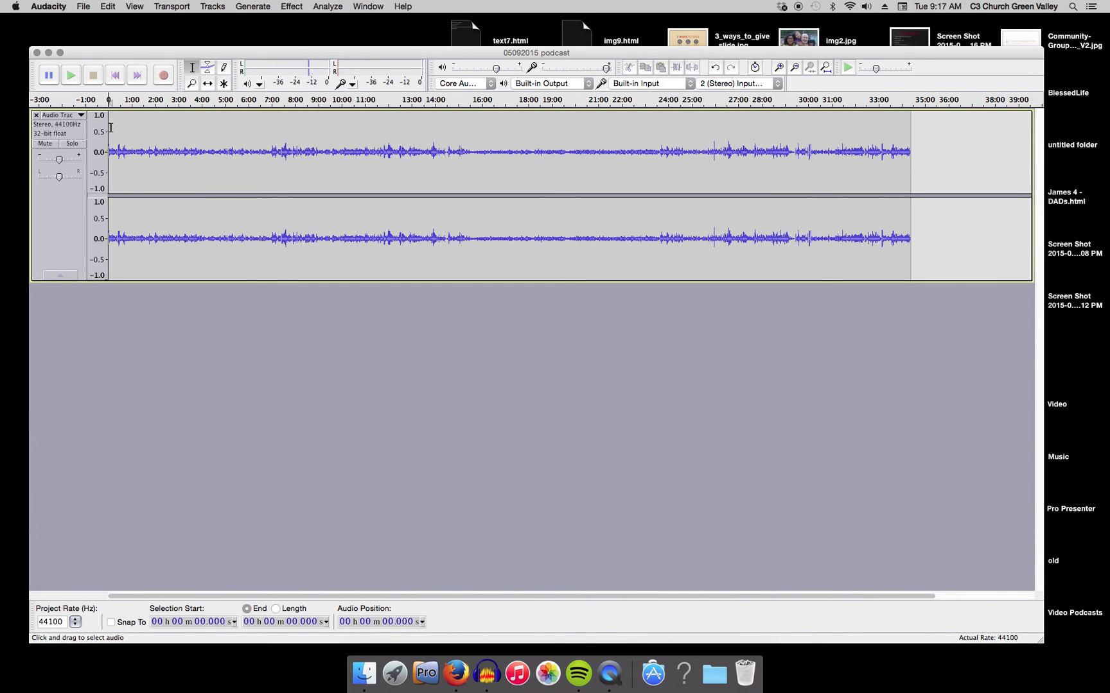
Apply a Fade In to about the first 12.6 seconds of the track.
{"action": "left_click", "coordinate": [779, 67]}
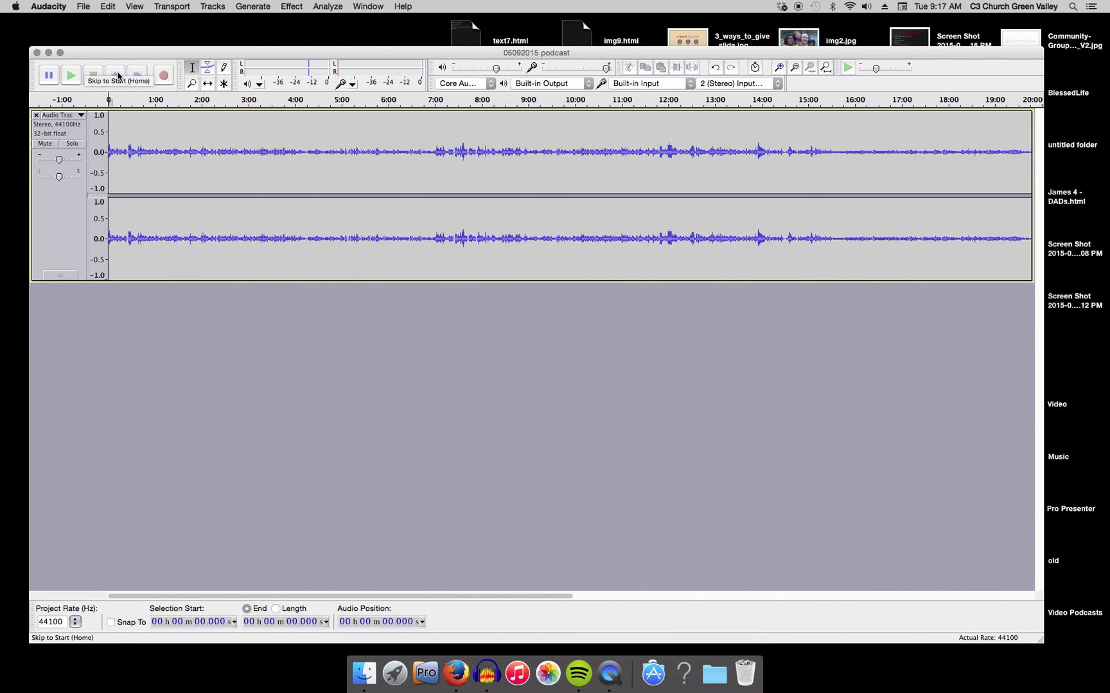
{"action": "left_click", "coordinate": [119, 75]}
{"action": "mouse_move", "coordinate": [119, 129]}
{"action": "left_mouse_down"}
{"action": "mouse_move", "coordinate": [97, 131]}
{"action": "mouse_move", "coordinate": [109, 132]}
{"action": "left_mouse_up"}
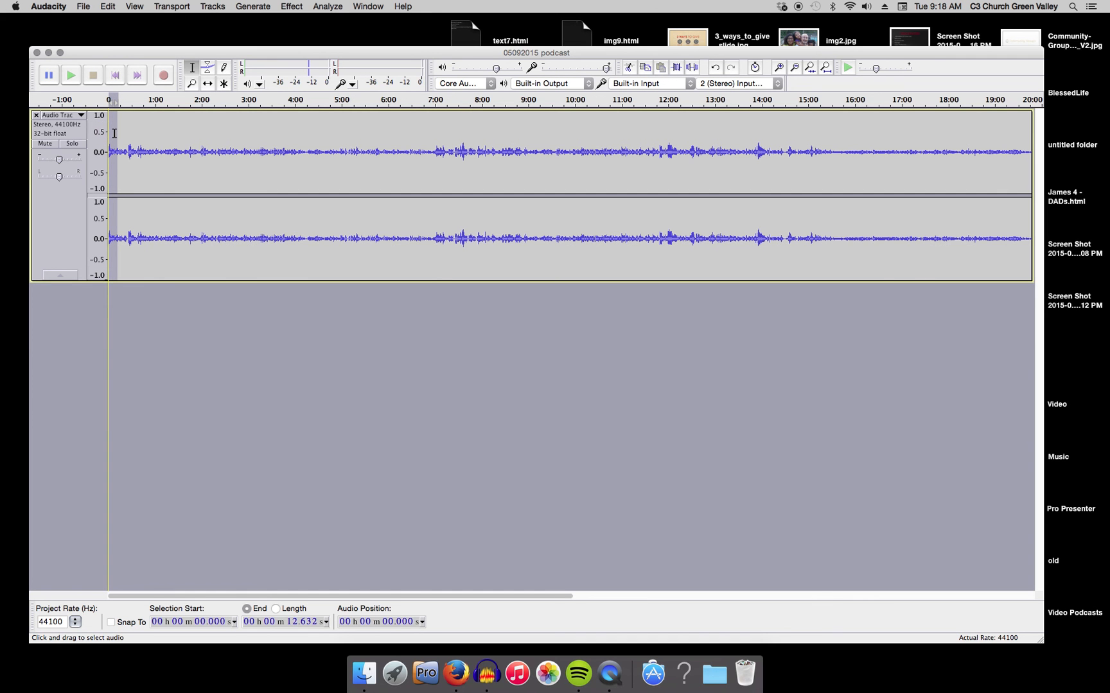
{"action": "left_click", "coordinate": [292, 7]}
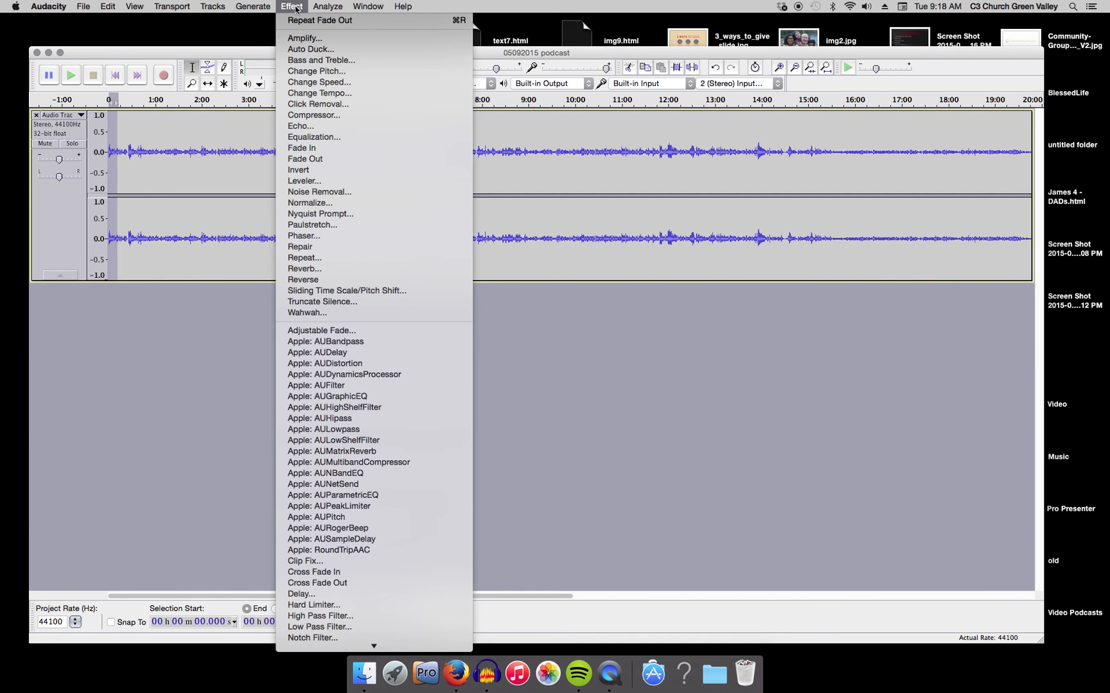
{"action": "left_click", "coordinate": [305, 149]}
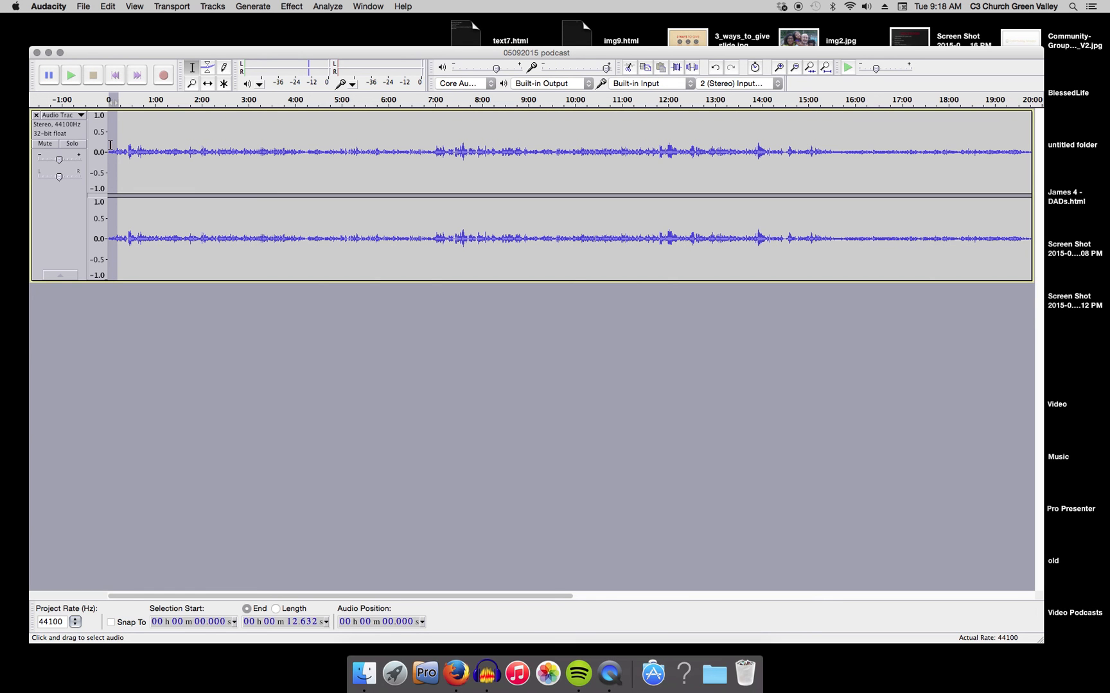
Play the faded-in opening from the start of the track with the playback volume raised.
{"action": "left_click", "coordinate": [120, 79]}
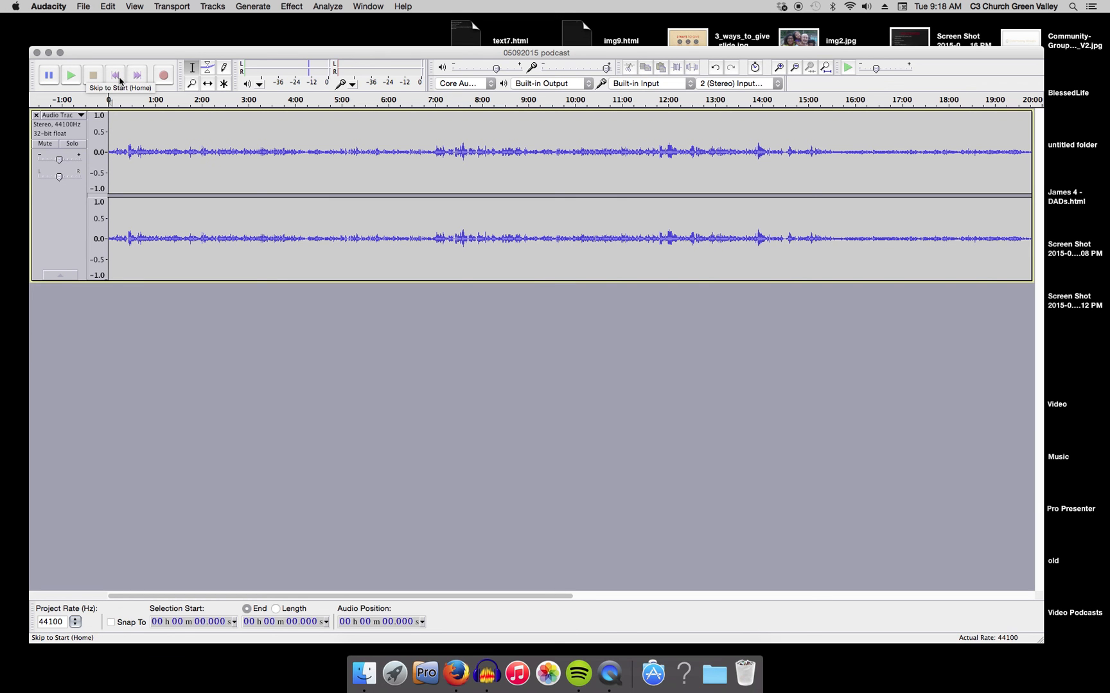
{"action": "key", "text": "XF86AudioRaiseVolume"}
{"action": "key", "text": "space"}
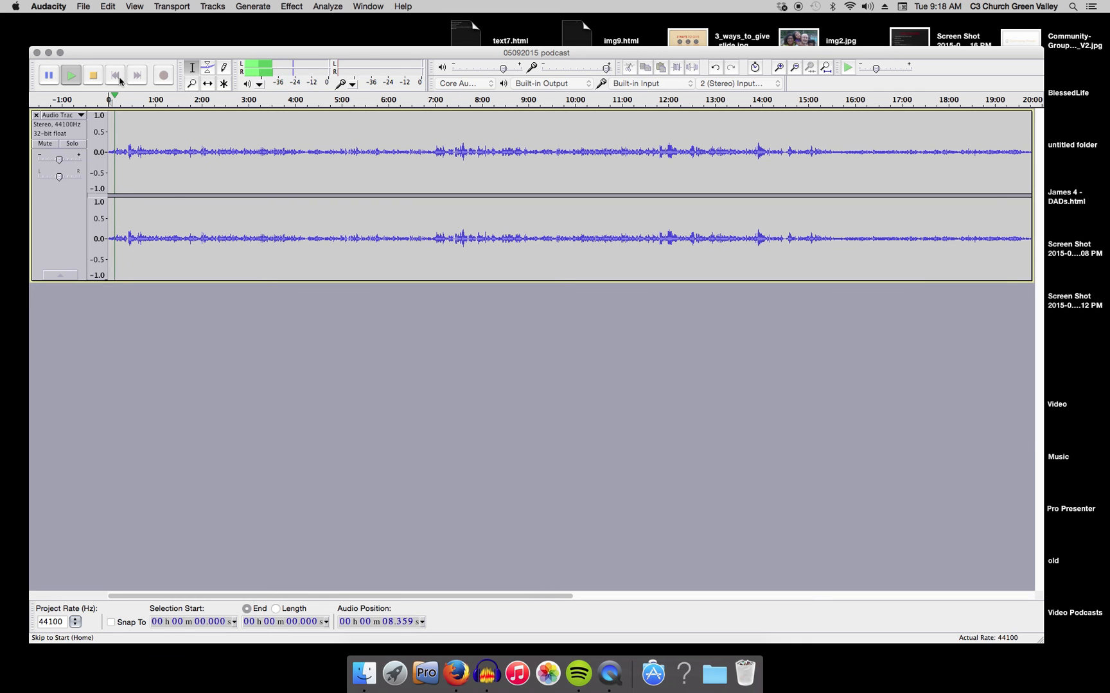
{"action": "left_click", "coordinate": [119, 80]}
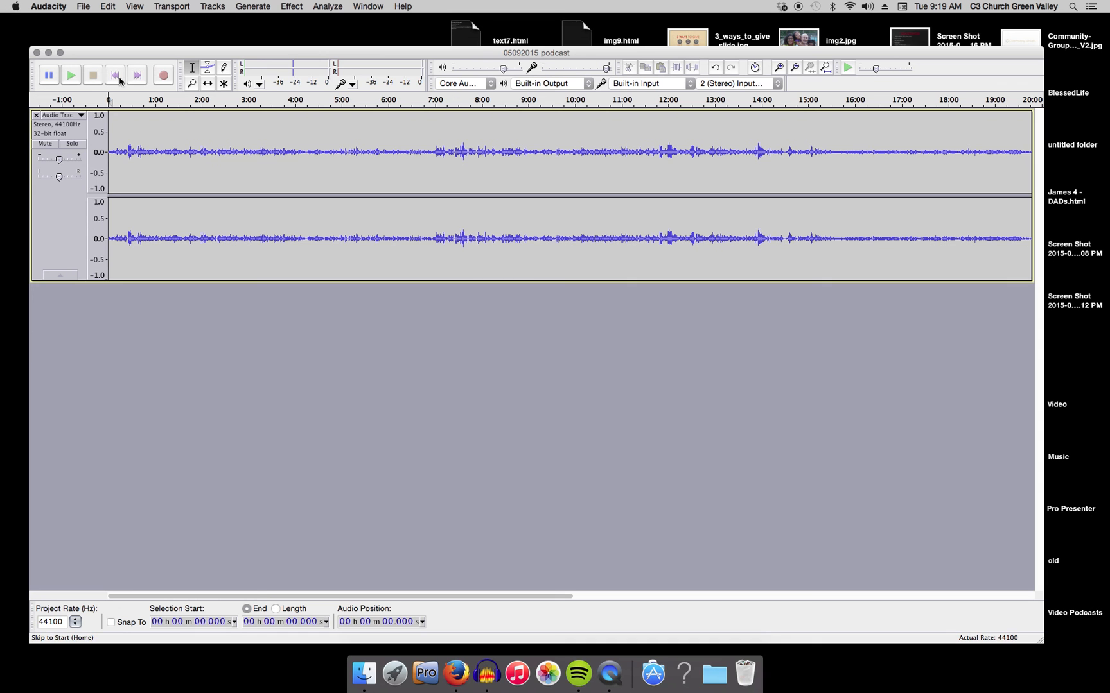
Apply the Compressor effect to the whole track with a -12 dB threshold, -40 dB noise floor, 2:1 ratio and make-up gain enabled.
{"action": "left_click", "coordinate": [62, 212]}
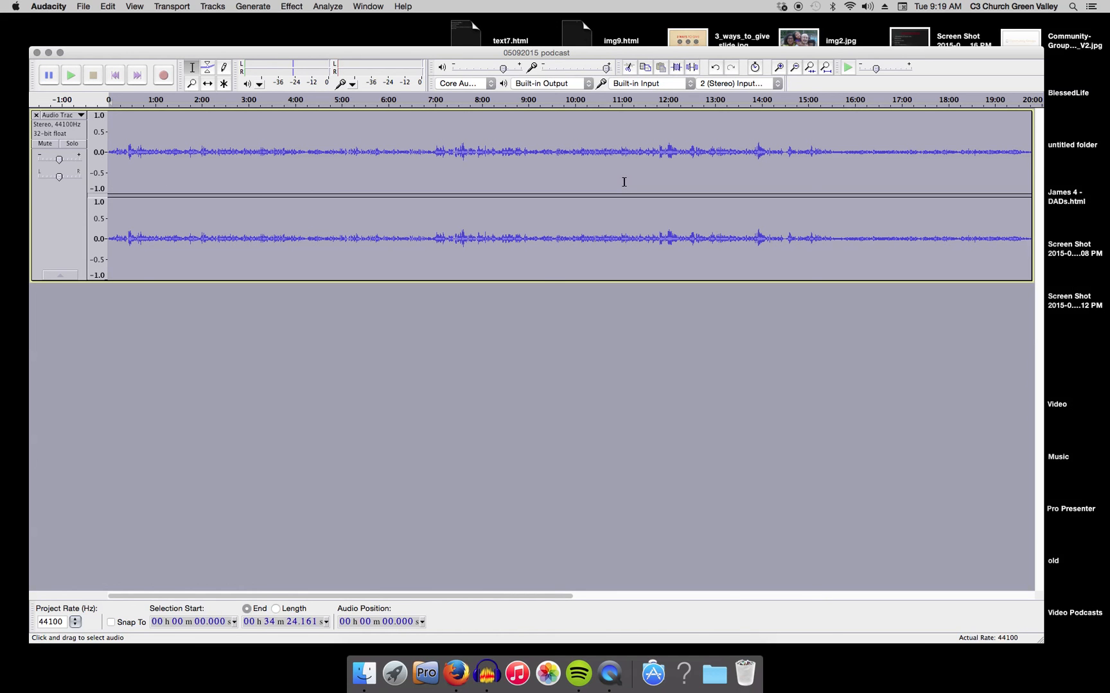
{"action": "left_click", "coordinate": [293, 7]}
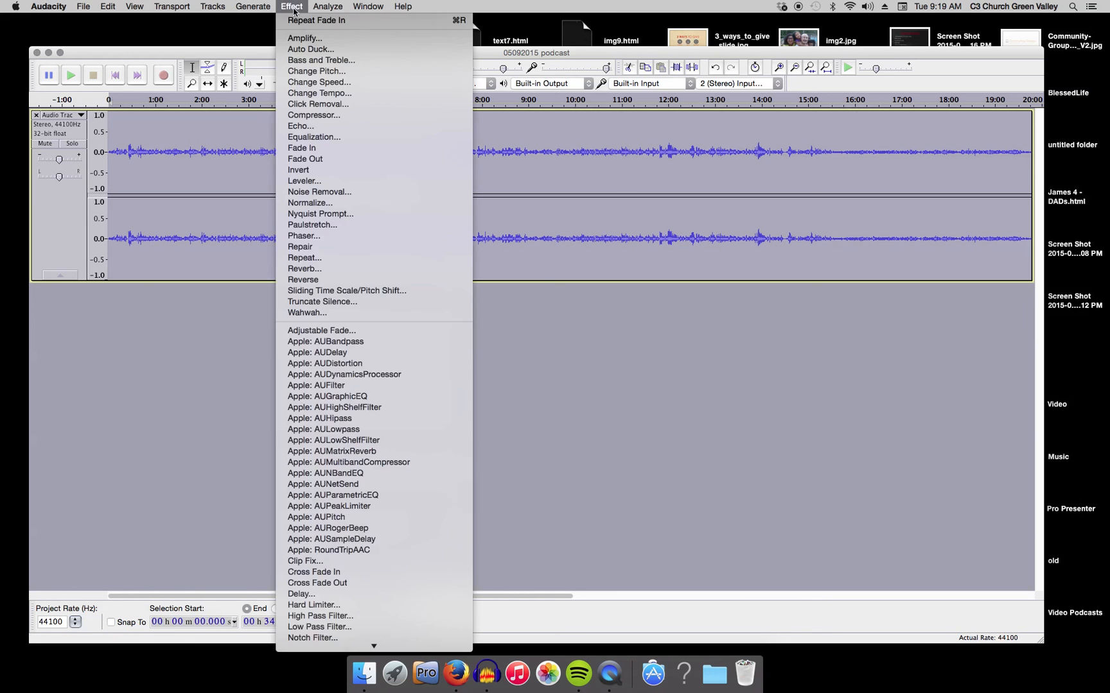
{"action": "left_click", "coordinate": [318, 117]}
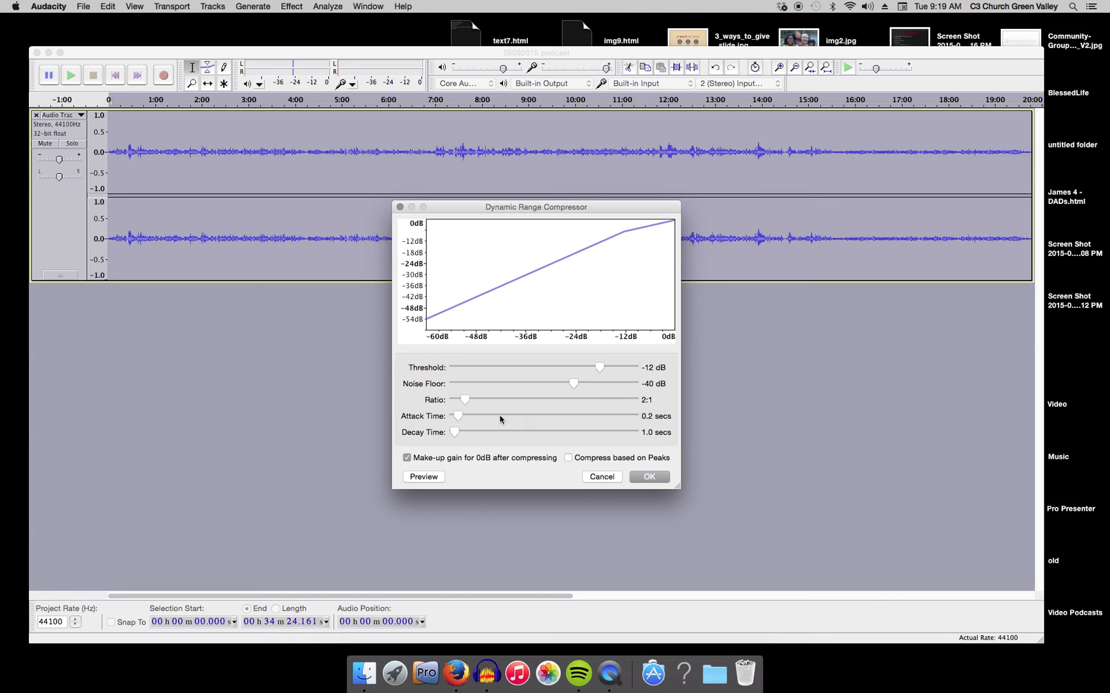
{"action": "left_click", "coordinate": [466, 401]}
{"action": "mouse_move", "coordinate": [466, 401]}
{"action": "left_mouse_down"}
{"action": "mouse_move", "coordinate": [486, 401]}
{"action": "mouse_move", "coordinate": [465, 401]}
{"action": "left_mouse_up"}
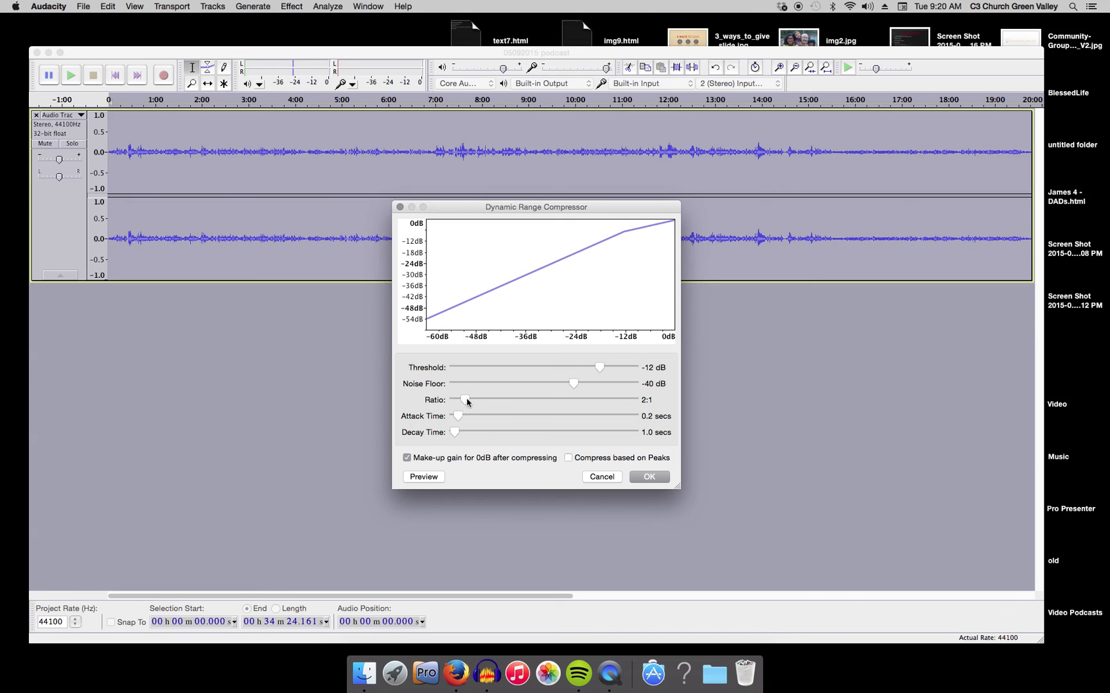
{"action": "left_click", "coordinate": [654, 476]}
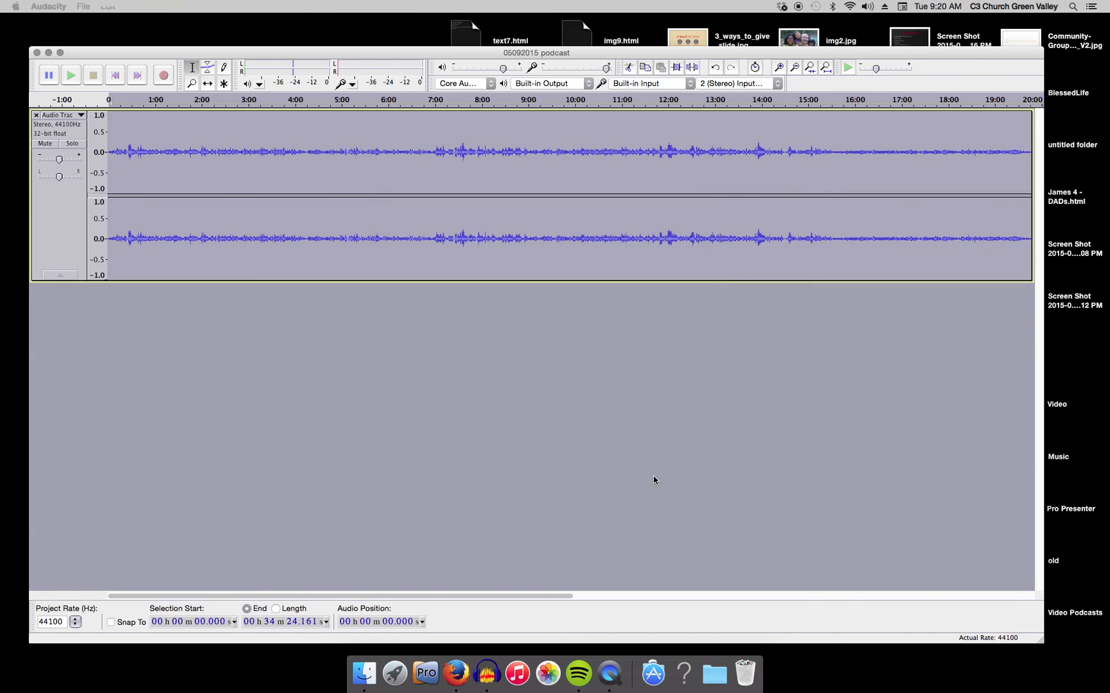